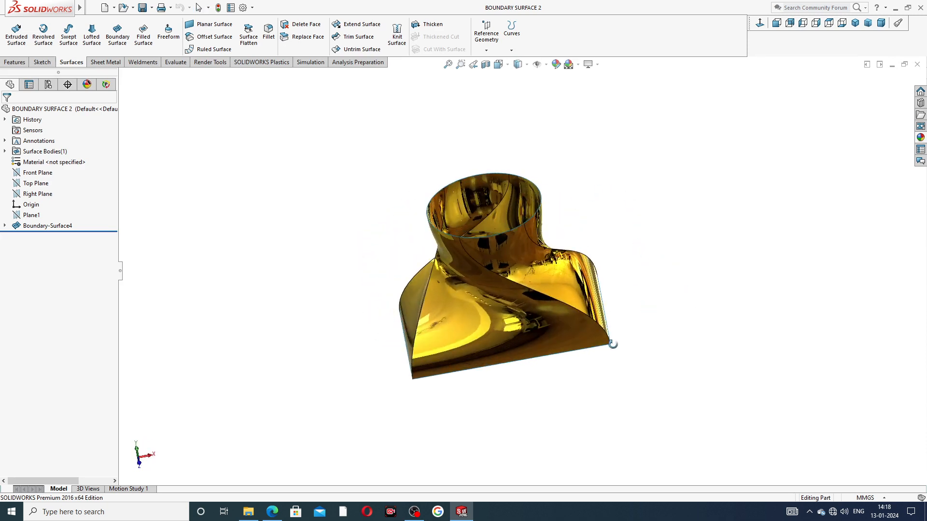
Inspect the finished twisted gold surface model, and close the BOUNDARY SURFACE 2 part.
{"action": "scroll", "coordinate": [478, 281], "scroll_direction": "down", "scroll_amount": 2}
{"action": "middle_click_drag", "start_coordinate": [589, 268], "coordinate": [606, 180]}
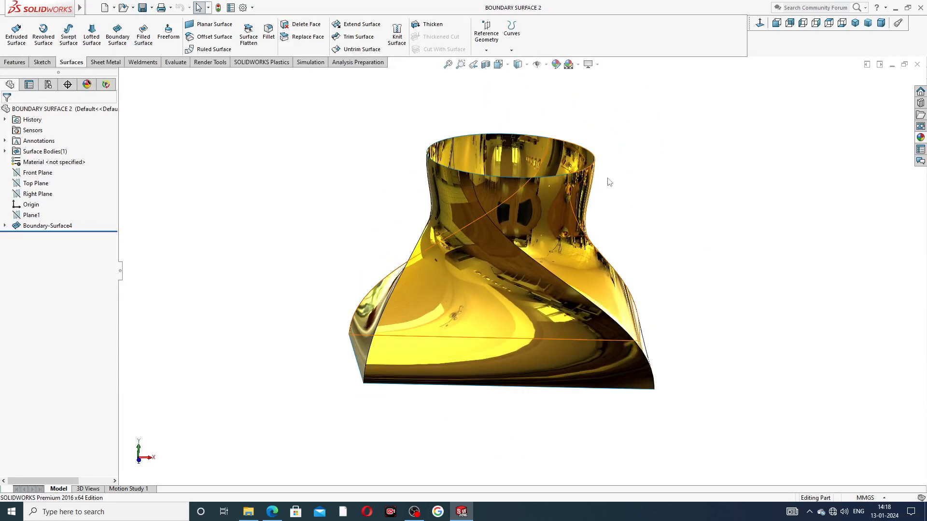
{"action": "scroll", "coordinate": [508, 184], "scroll_direction": "down", "scroll_amount": 2}
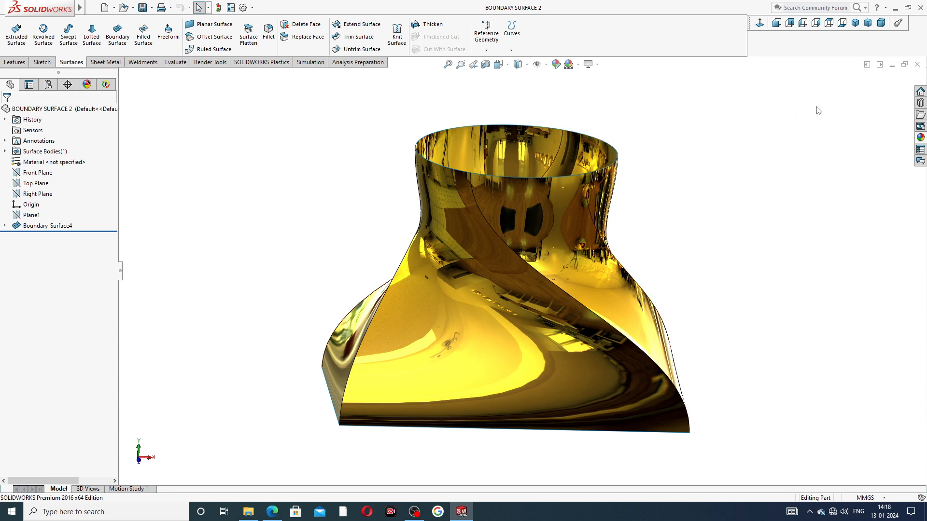
{"action": "left_click", "coordinate": [917, 65]}
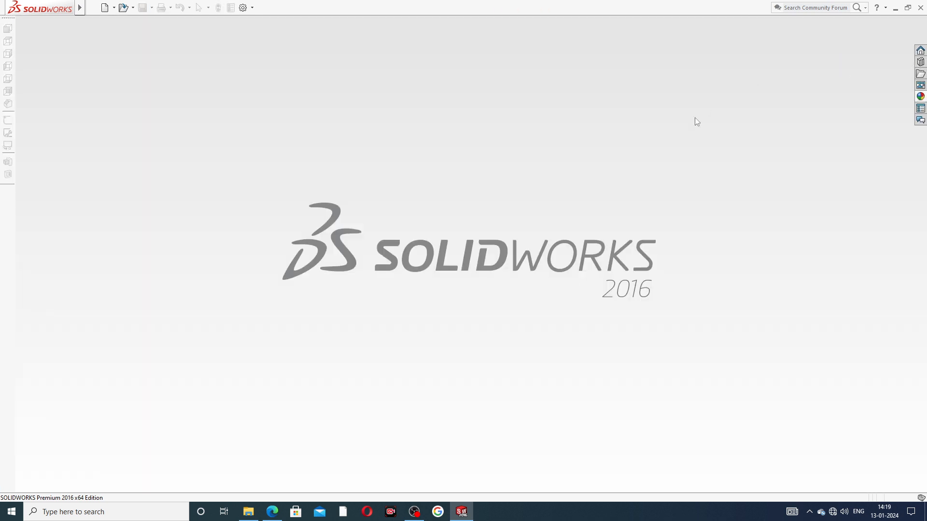
Create a new part document and set its background scene to Plain White.
{"action": "left_click", "coordinate": [106, 7]}
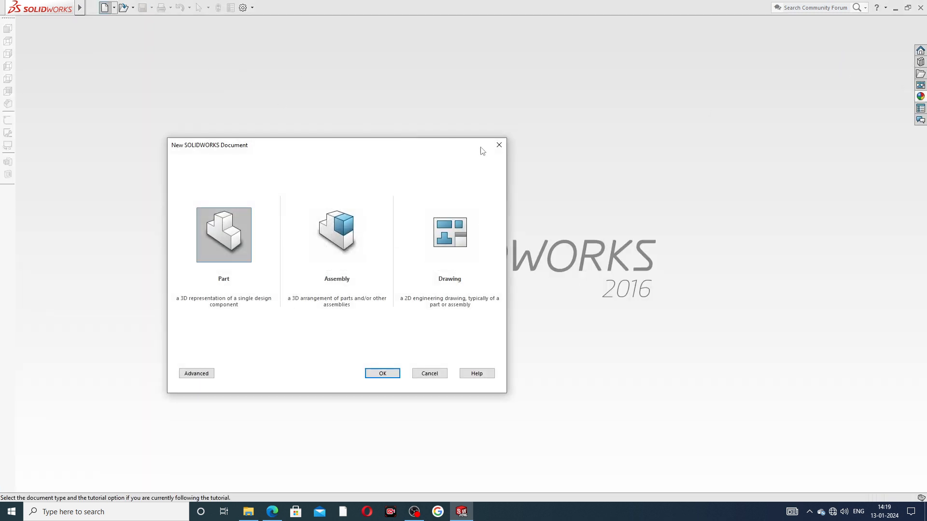
{"action": "left_click", "coordinate": [365, 375]}
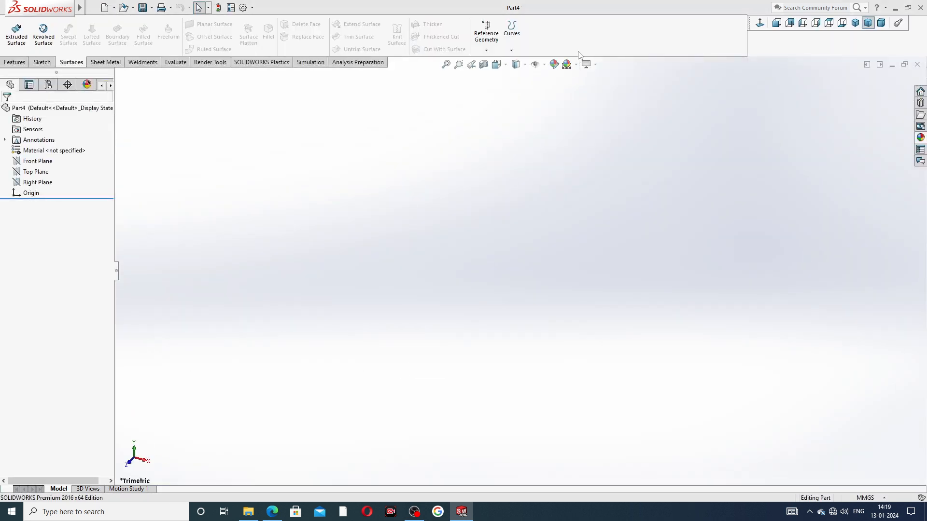
{"action": "left_click", "coordinate": [576, 64]}
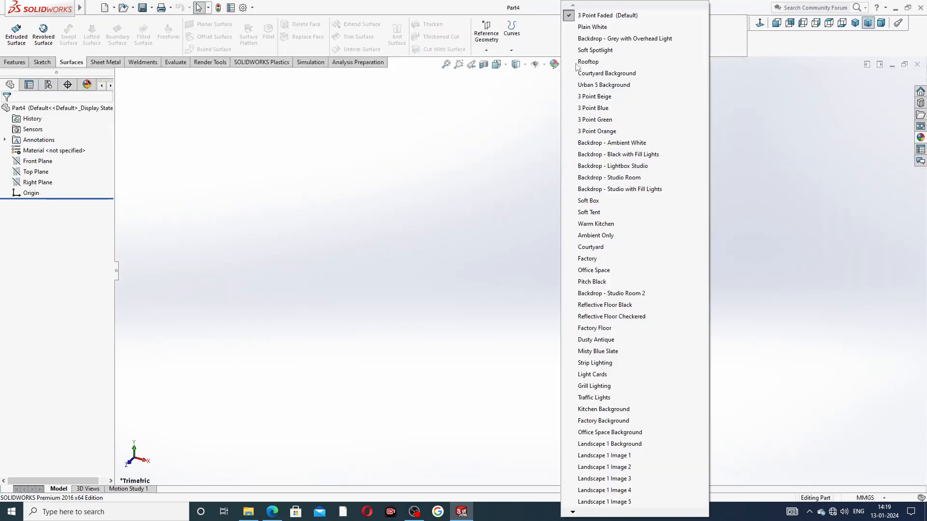
{"action": "left_click", "coordinate": [588, 27]}
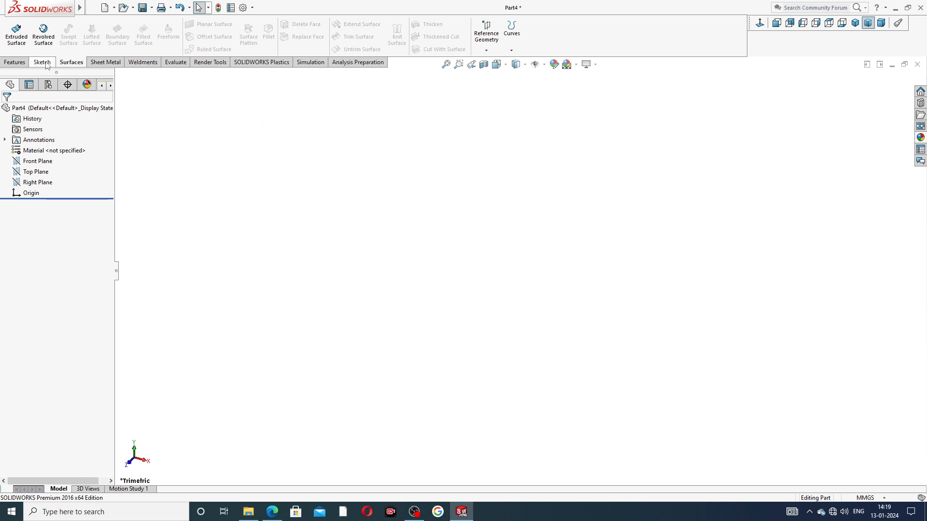
Sketch a center rectangle about 149 by 97 mm on the Top Plane, centred on the origin, and finish the sketch.
{"action": "left_click", "coordinate": [47, 174]}
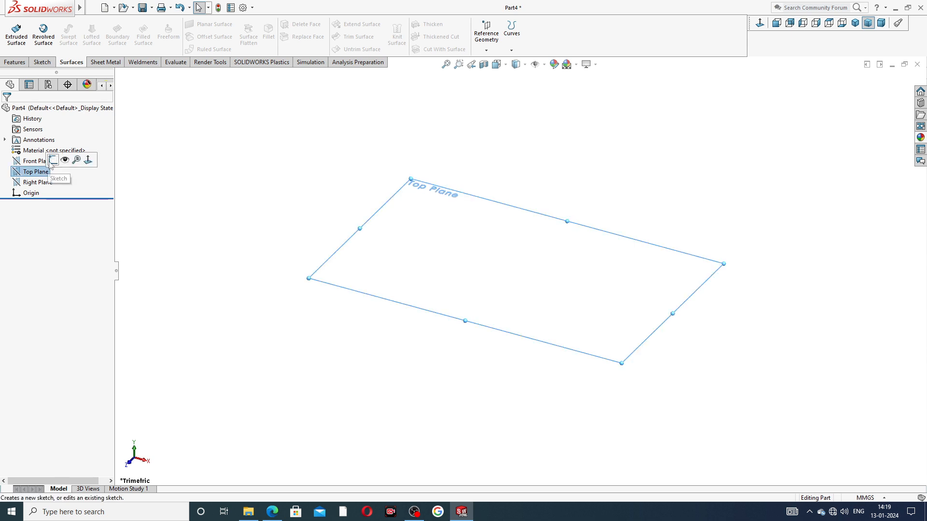
{"action": "left_click", "coordinate": [53, 159]}
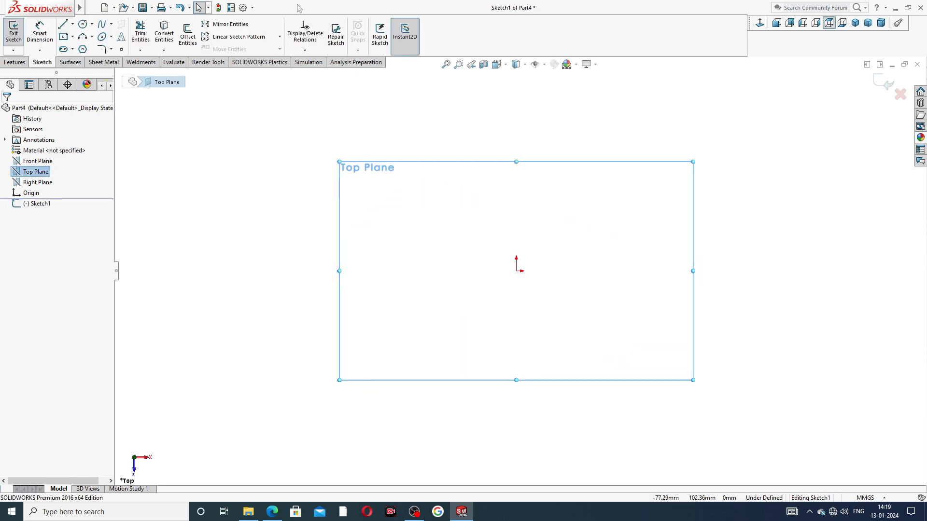
{"action": "left_click", "coordinate": [72, 37]}
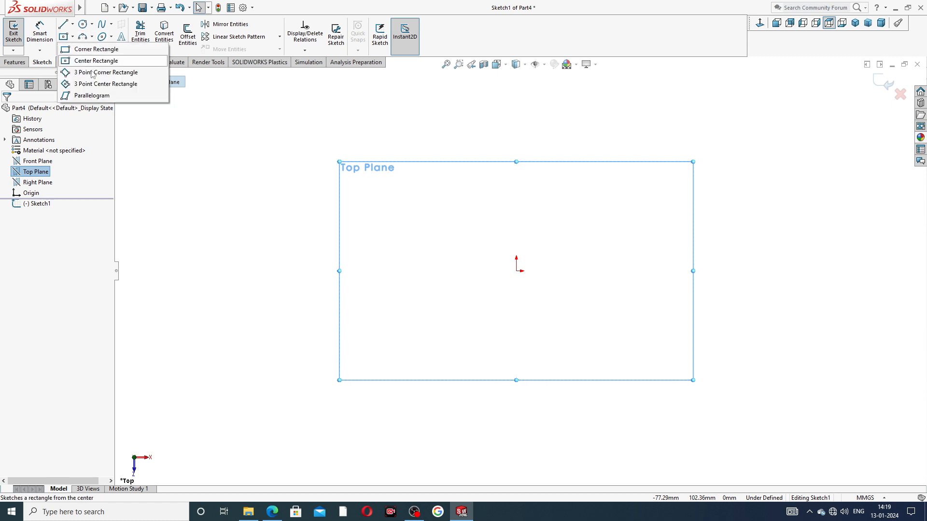
{"action": "left_click", "coordinate": [93, 61]}
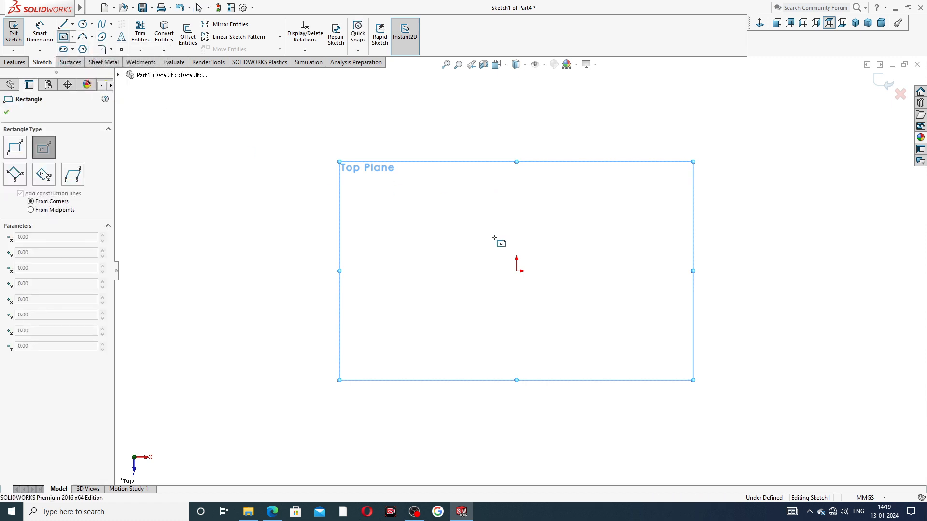
{"action": "left_click", "coordinate": [516, 270]}
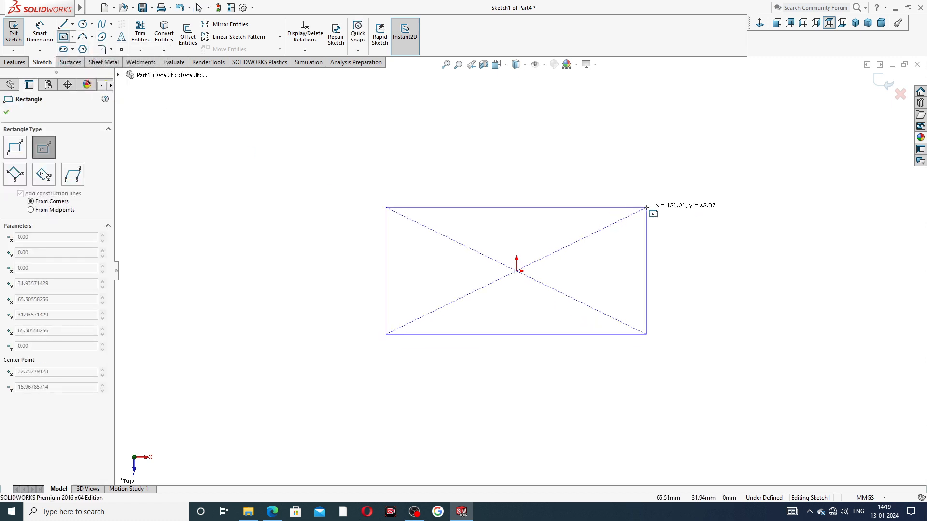
{"action": "left_click", "coordinate": [664, 175]}
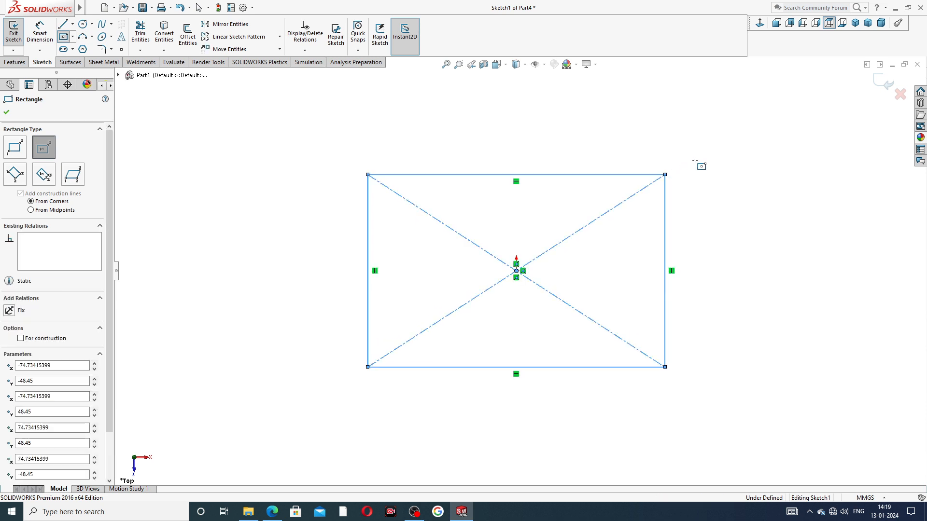
{"action": "right_click", "coordinate": [727, 175]}
{"action": "left_click", "coordinate": [743, 176]}
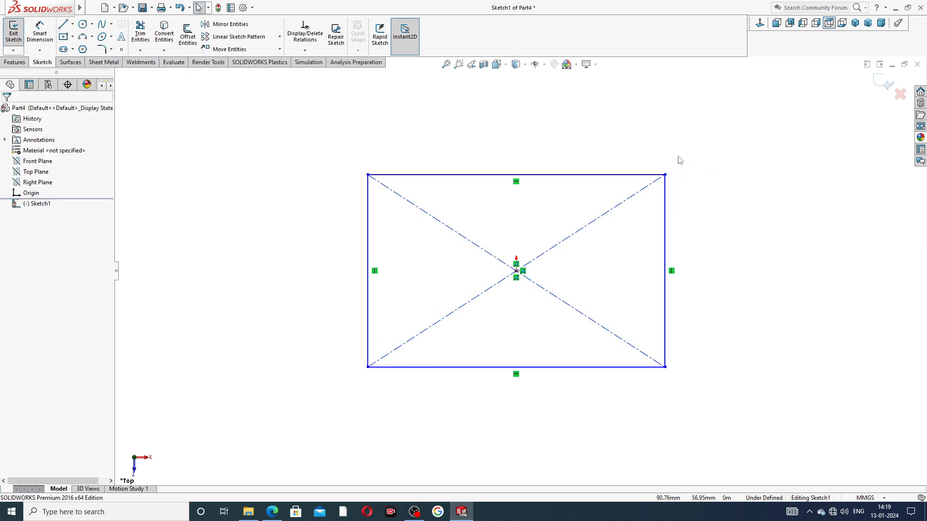
{"action": "scroll", "coordinate": [552, 292], "scroll_direction": "down", "scroll_amount": 2}
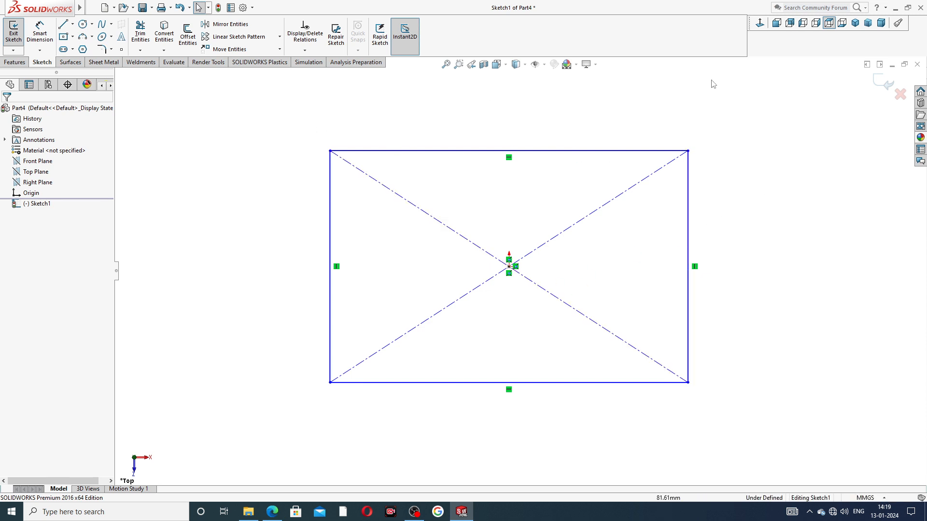
{"action": "left_click", "coordinate": [875, 85]}
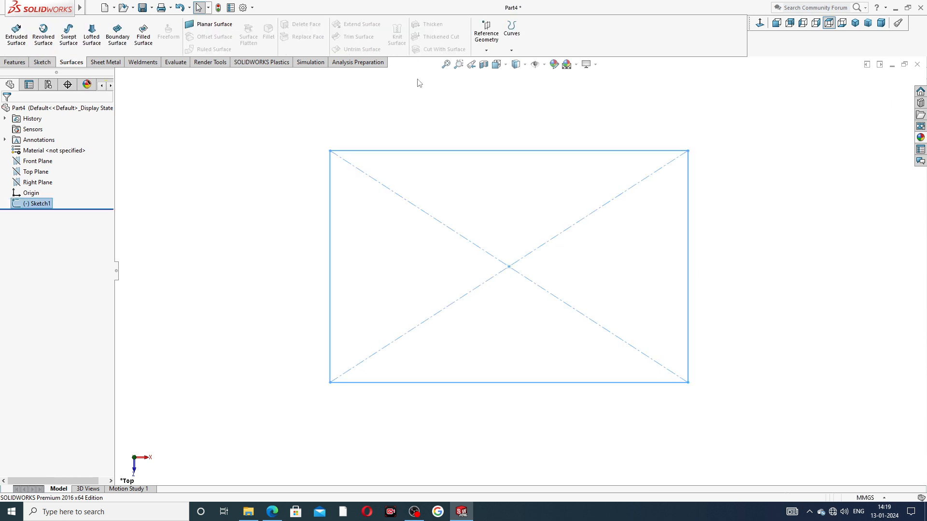
{"action": "left_click", "coordinate": [855, 23]}
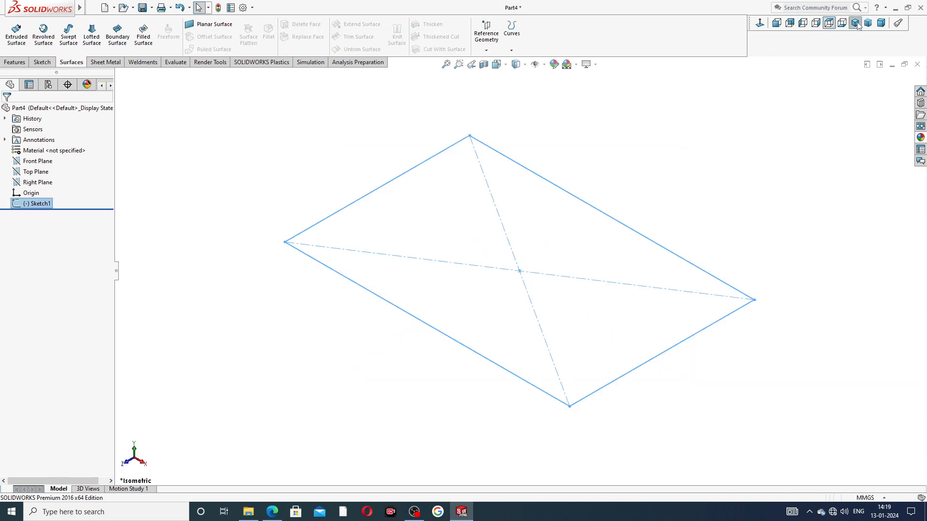
{"action": "scroll", "coordinate": [523, 156], "scroll_direction": "up", "scroll_amount": 2}
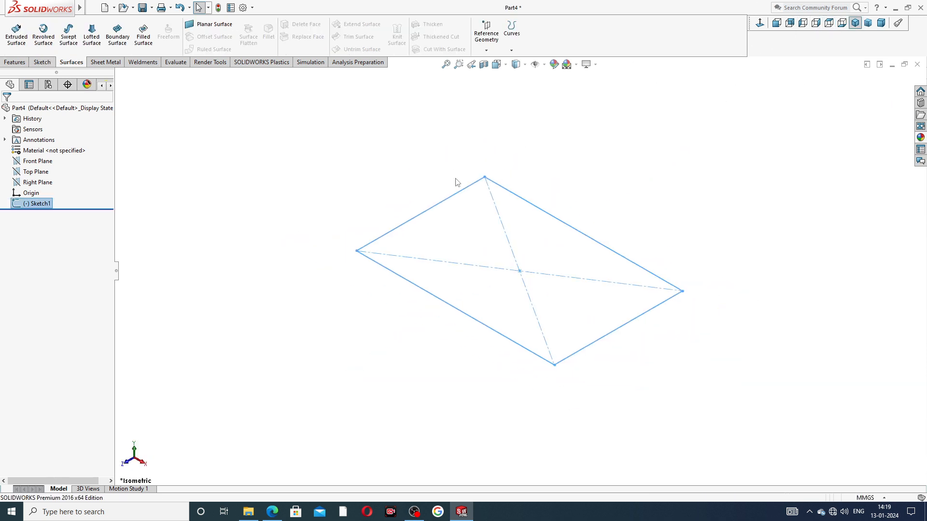
{"action": "left_click", "coordinate": [49, 172]}
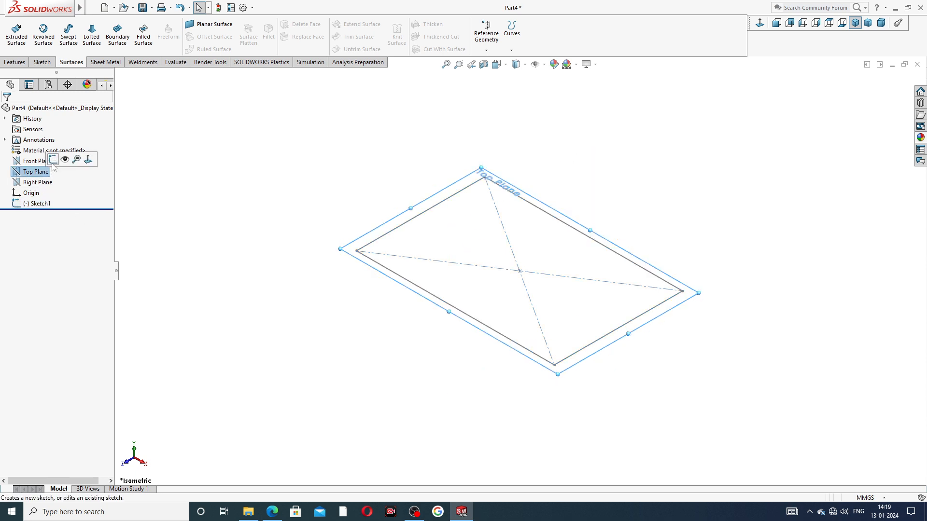
{"action": "left_click", "coordinate": [55, 165]}
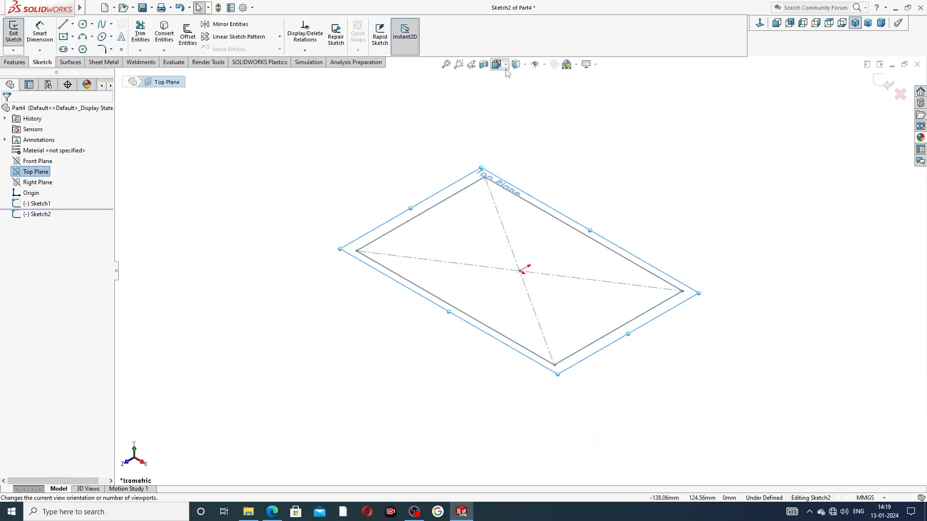
{"action": "left_click", "coordinate": [14, 63]}
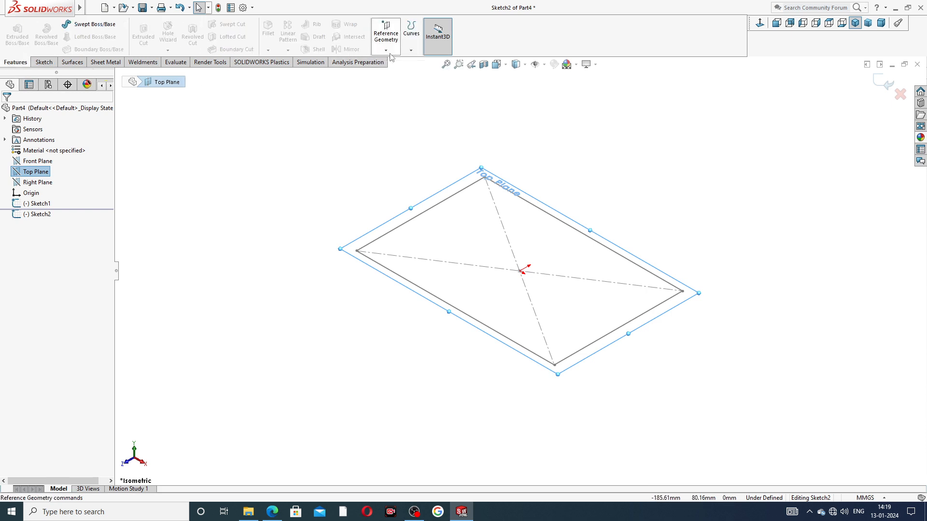
{"action": "left_click", "coordinate": [385, 50]}
{"action": "left_click", "coordinate": [411, 49]}
{"action": "left_click", "coordinate": [380, 106]}
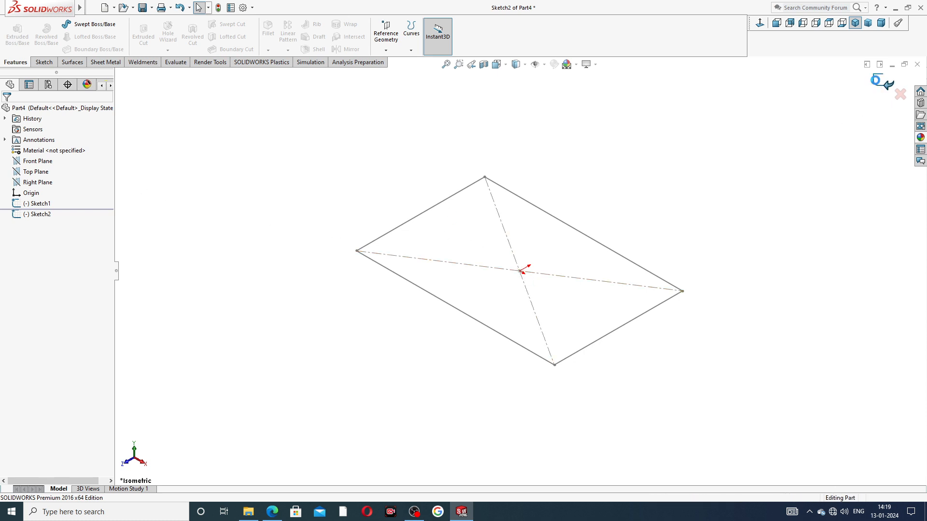
{"action": "left_click", "coordinate": [883, 83]}
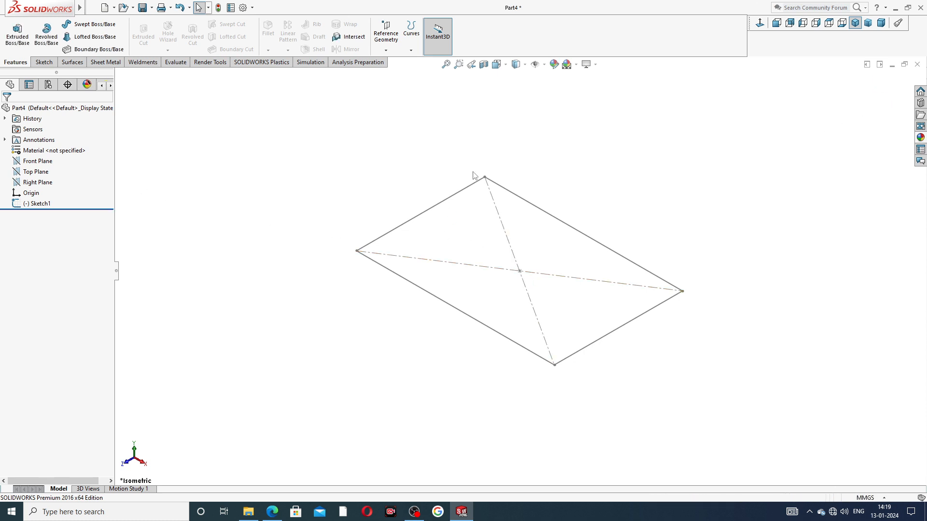
Create a reference plane offset 110 mm above the Top Plane.
{"action": "left_click", "coordinate": [47, 173]}
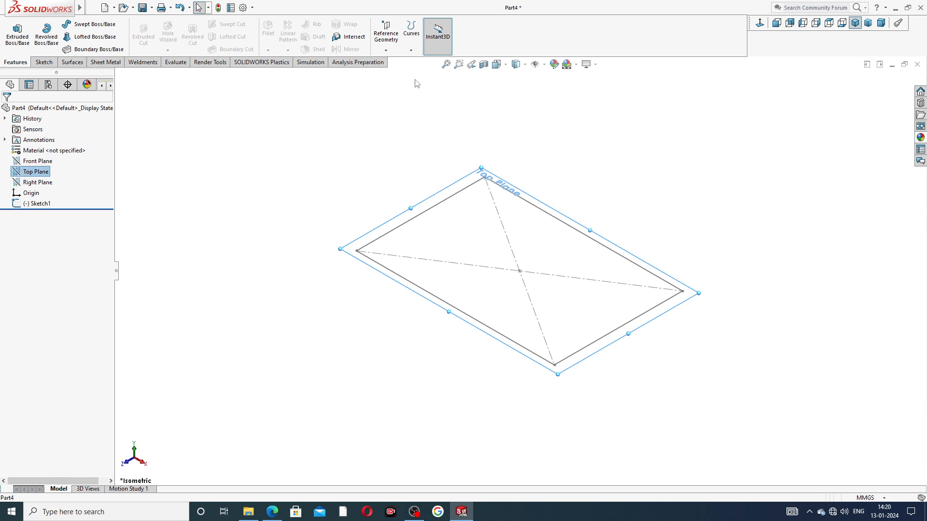
{"action": "left_click", "coordinate": [386, 36]}
{"action": "left_click", "coordinate": [395, 63]}
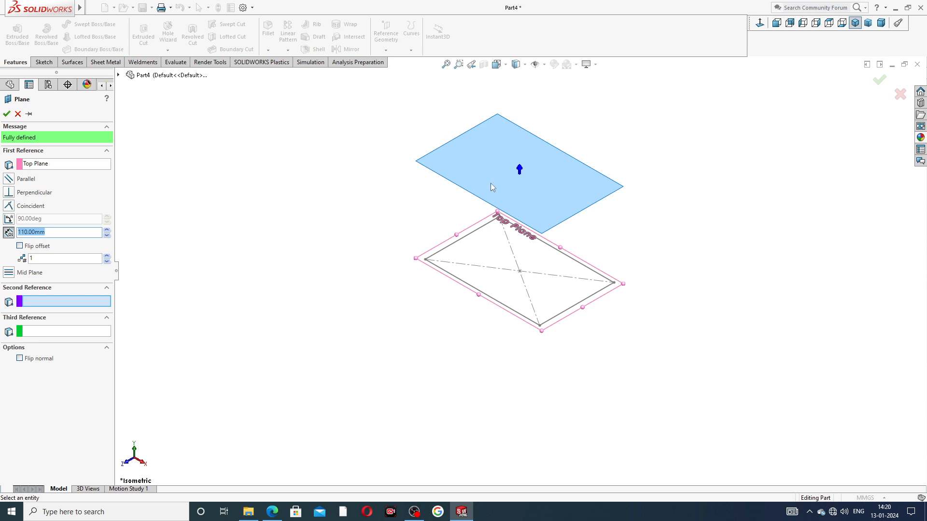
{"action": "middle_click_drag", "start_coordinate": [490, 183], "coordinate": [539, 153]}
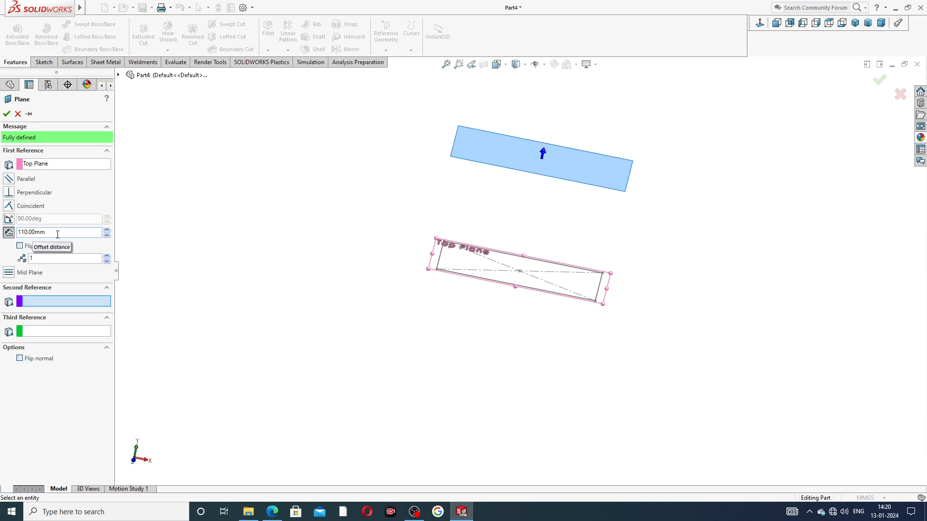
{"action": "left_click", "coordinate": [6, 114]}
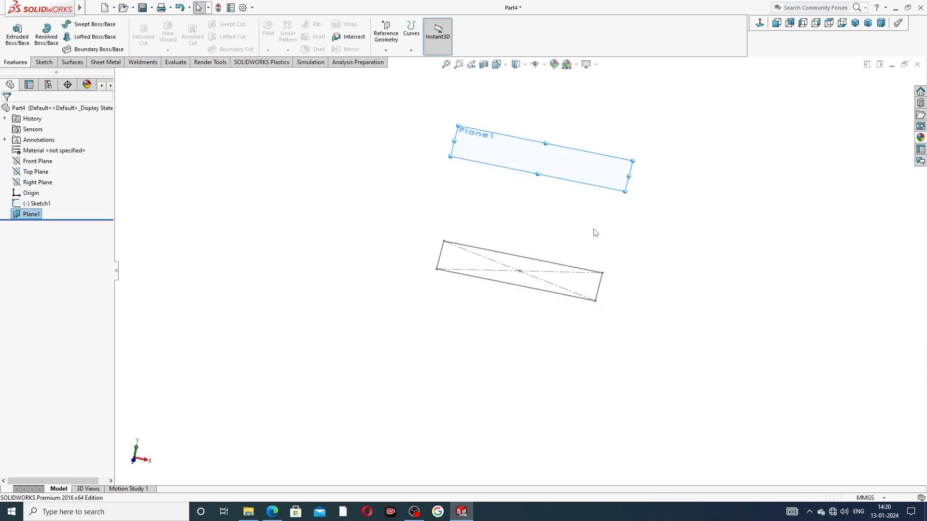
Sketch a circle with a radius of about 44 mm on the offset plane, centred on the origin.
{"action": "left_click", "coordinate": [600, 194]}
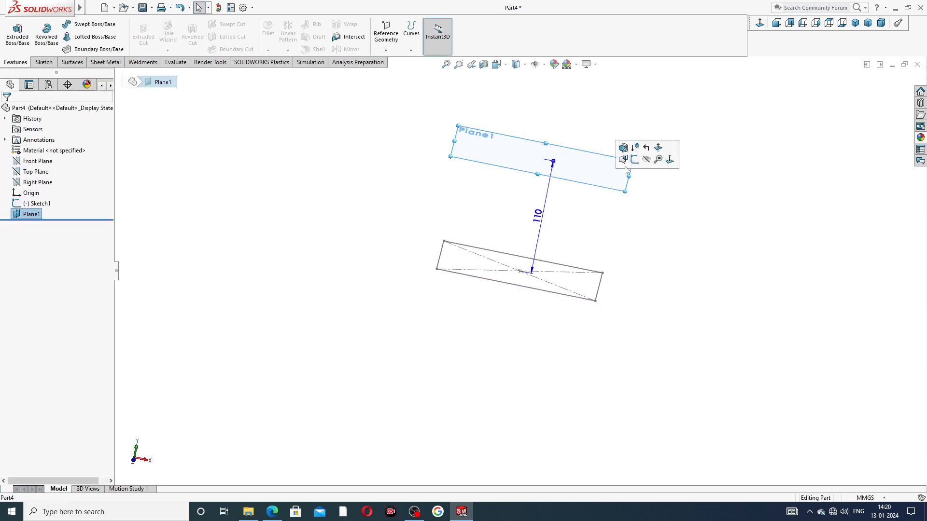
{"action": "left_click", "coordinate": [635, 160]}
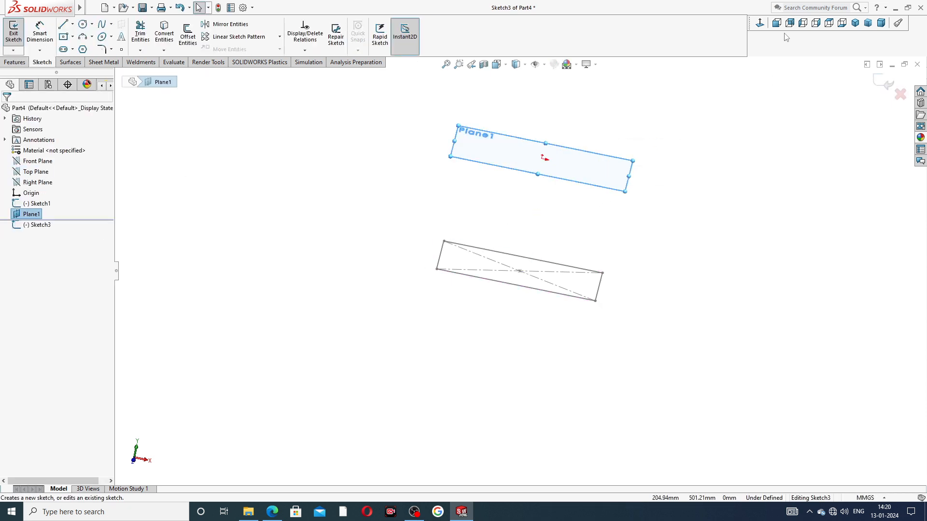
{"action": "left_click", "coordinate": [760, 22]}
{"action": "scroll", "coordinate": [762, 86], "scroll_direction": "up", "scroll_amount": 2}
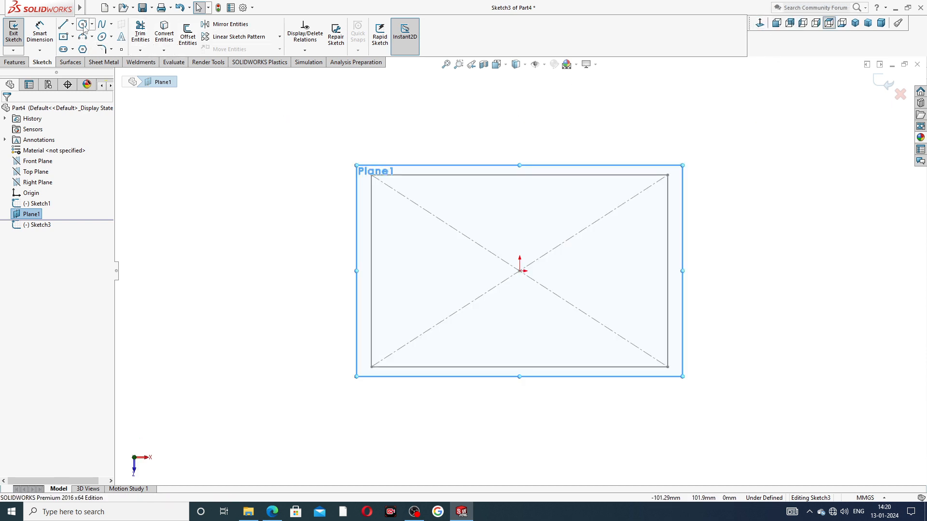
{"action": "left_click", "coordinate": [83, 25]}
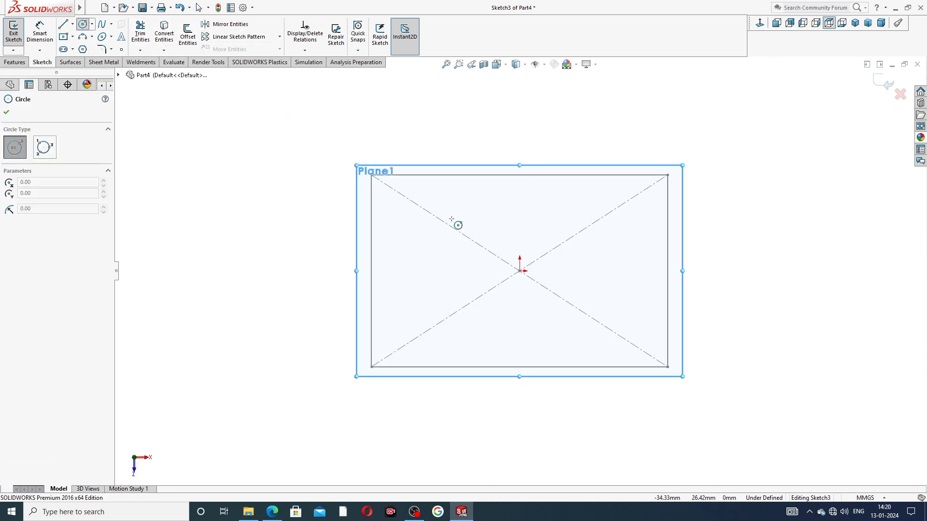
{"action": "left_click", "coordinate": [520, 270]}
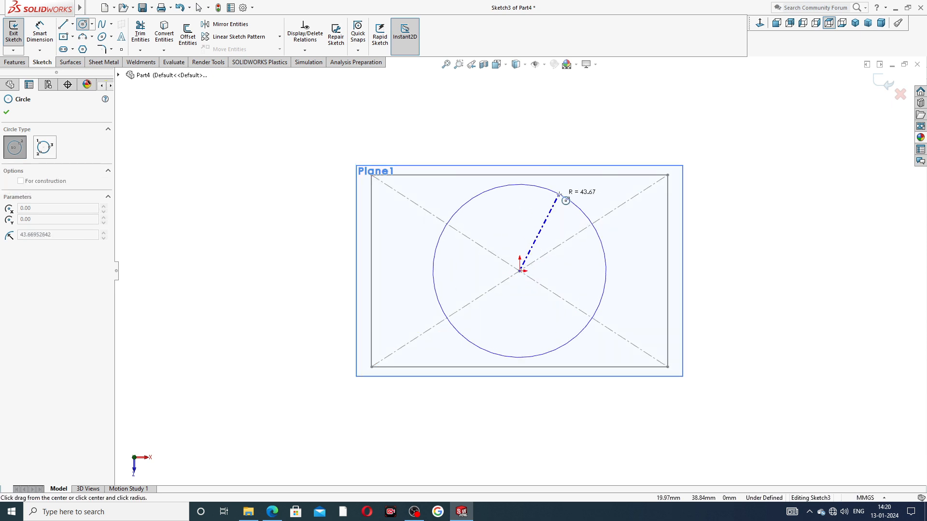
{"action": "left_click", "coordinate": [559, 195]}
{"action": "right_click", "coordinate": [653, 141]}
{"action": "left_click", "coordinate": [691, 148]}
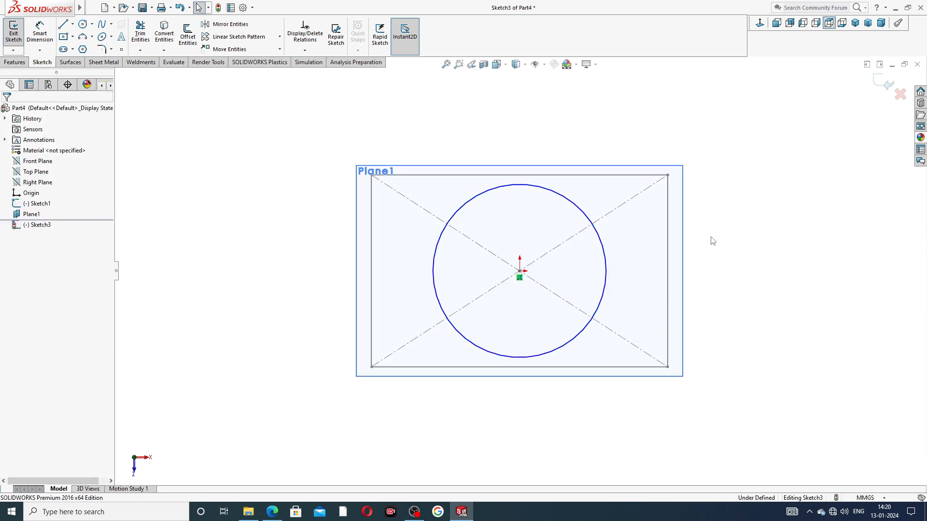
{"action": "middle_click_drag", "start_coordinate": [713, 241], "coordinate": [724, 150]}
{"action": "scroll", "coordinate": [723, 149], "scroll_direction": "up", "scroll_amount": 3}
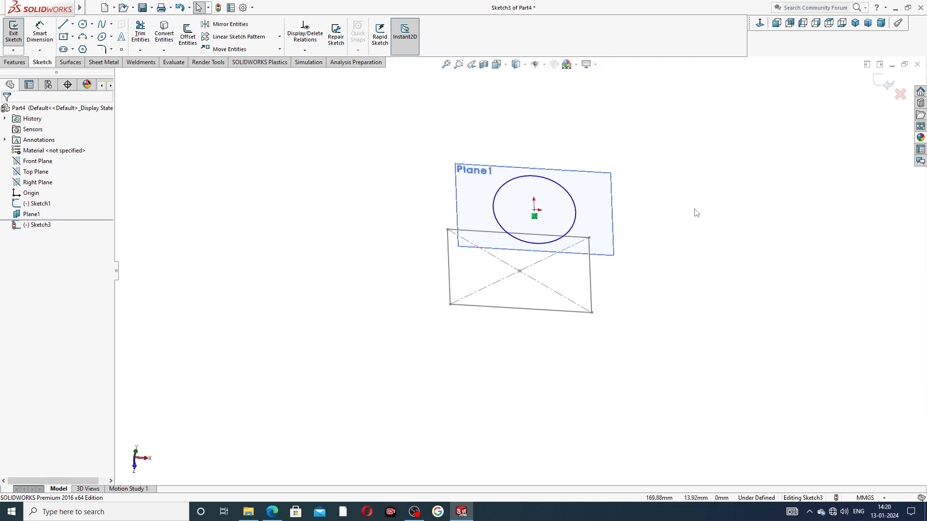
{"action": "middle_click_drag", "start_coordinate": [676, 87], "coordinate": [665, 186]}
{"action": "scroll", "coordinate": [519, 240], "scroll_direction": "down", "scroll_amount": 1}
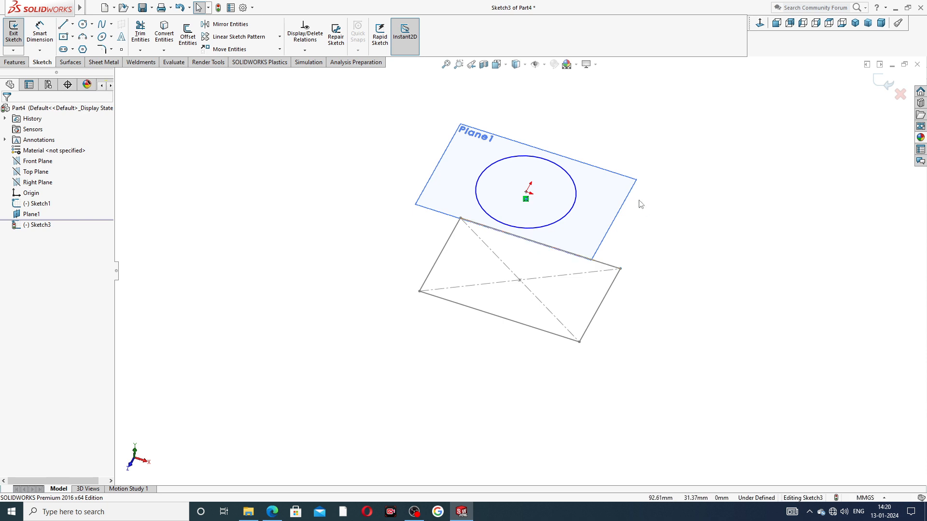
Finish the circle sketch and hide the offset plane.
{"action": "left_click", "coordinate": [617, 218]}
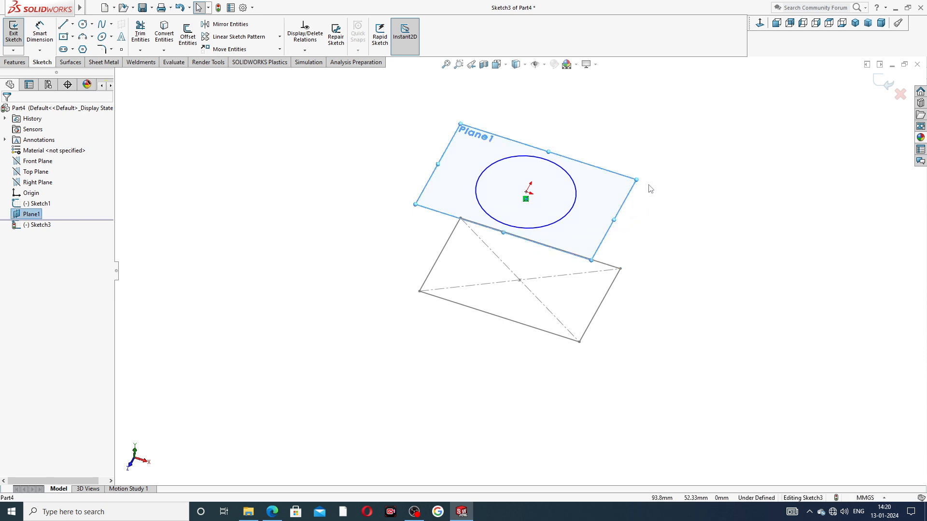
{"action": "left_click", "coordinate": [631, 232]}
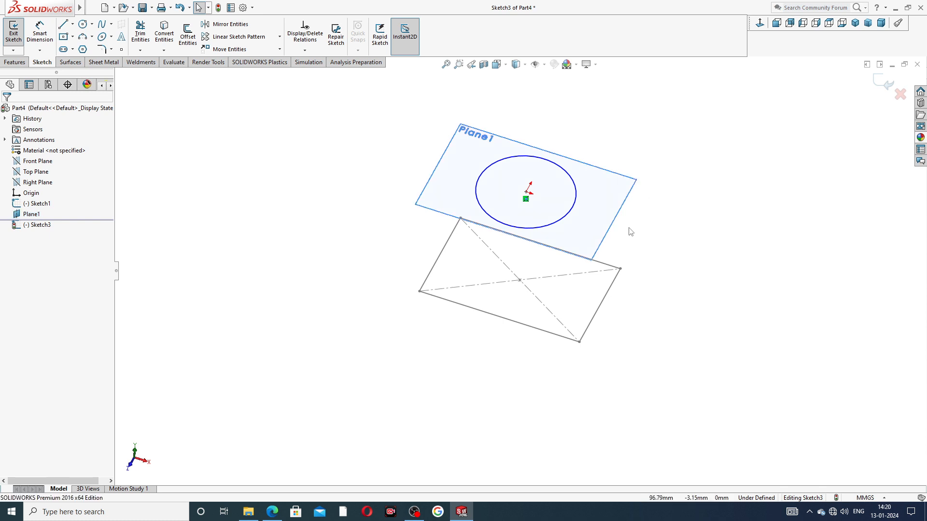
{"action": "left_click", "coordinate": [884, 83]}
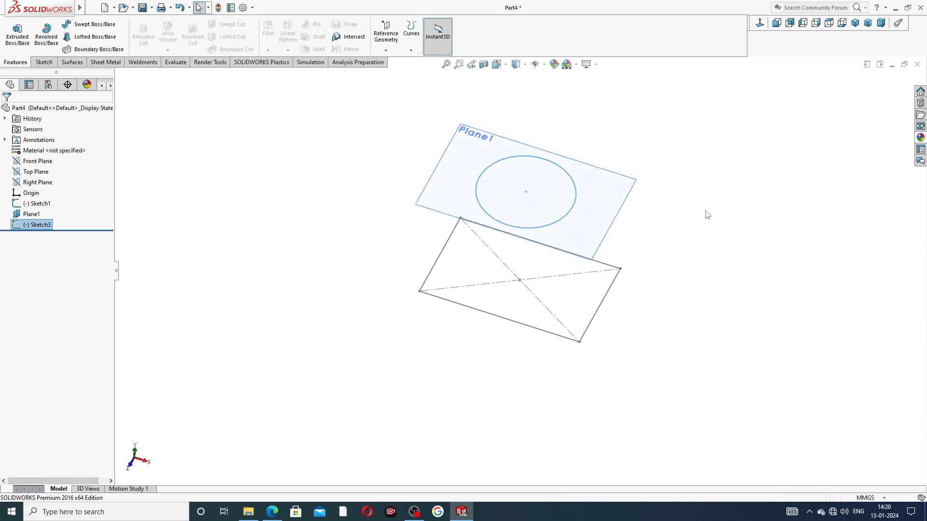
{"action": "left_click", "coordinate": [614, 223]}
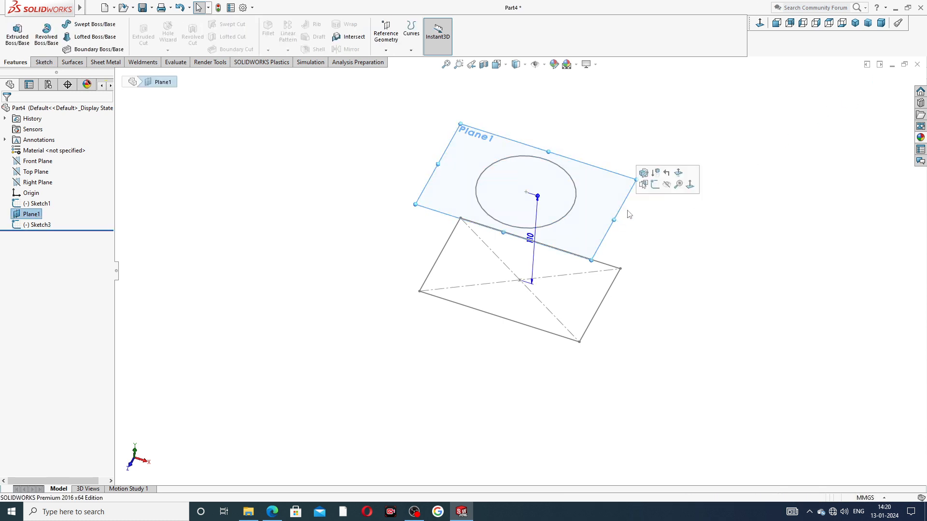
{"action": "left_click", "coordinate": [666, 186]}
Start a boundary surface with the circle and rectangle as Direction 1 profiles, and move the circle's connector point in line with the rectangle's matching corner.
{"action": "mouse_move", "coordinate": [651, 209]}
{"action": "middle_mouse_down"}
{"action": "mouse_move", "coordinate": [709, 128]}
{"action": "mouse_move", "coordinate": [672, 180]}
{"action": "mouse_move", "coordinate": [668, 174]}
{"action": "middle_mouse_up"}
{"action": "scroll", "coordinate": [519, 202], "scroll_direction": "down", "scroll_amount": 3}
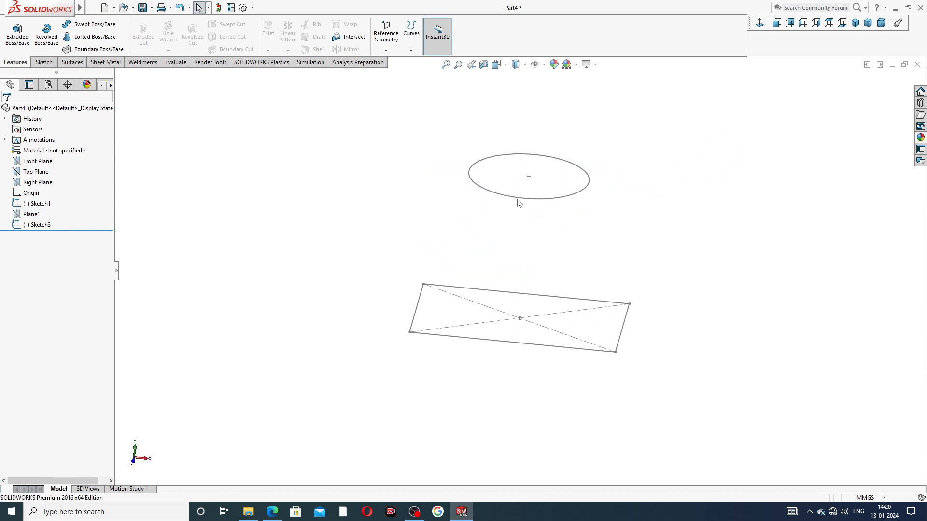
{"action": "middle_click_drag", "start_coordinate": [667, 185], "coordinate": [662, 219]}
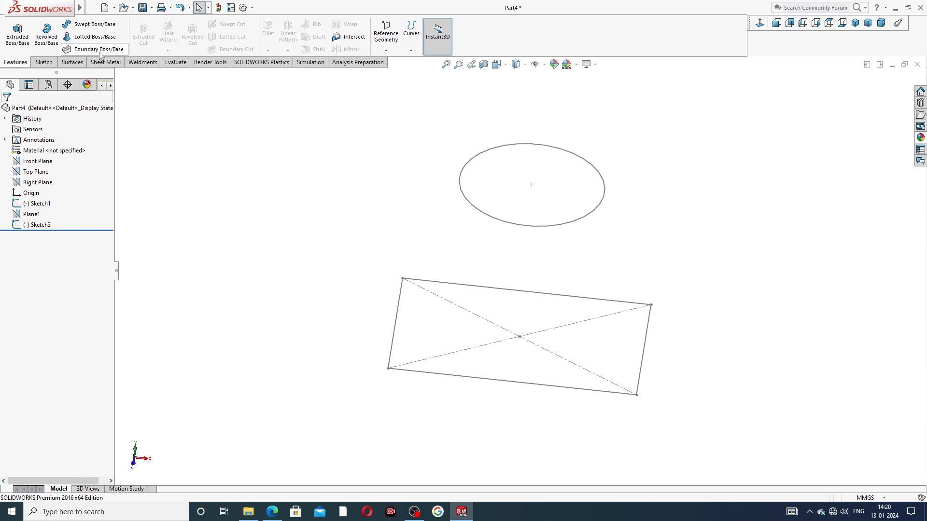
{"action": "left_click", "coordinate": [72, 62]}
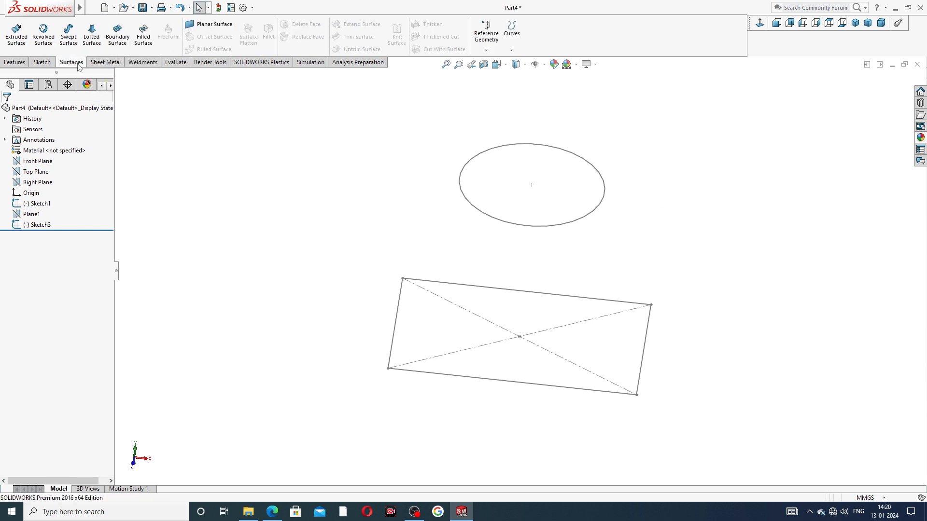
{"action": "left_click", "coordinate": [117, 35]}
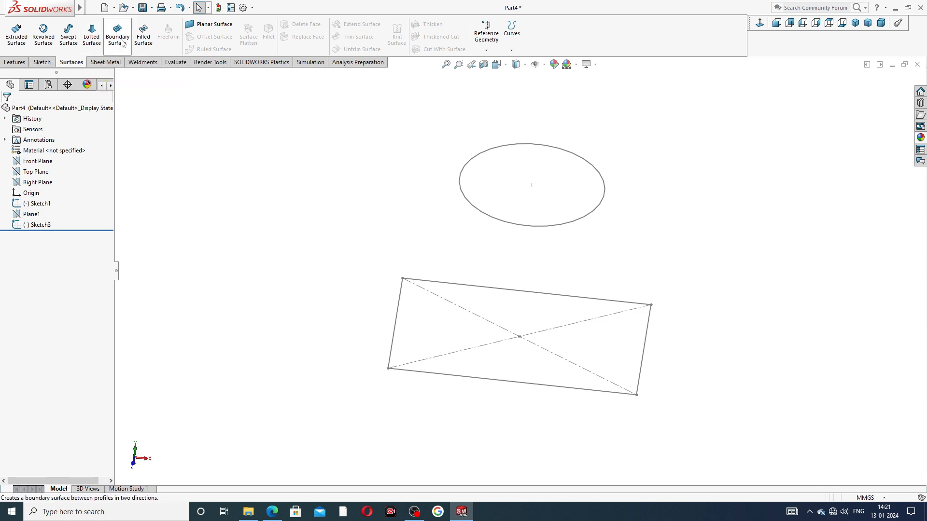
{"action": "left_click", "coordinate": [533, 227]}
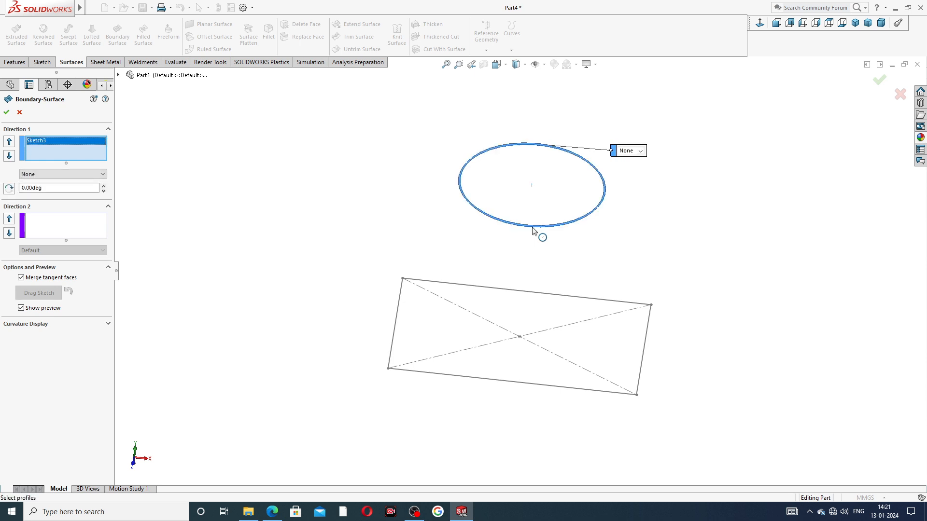
{"action": "left_click", "coordinate": [520, 293]}
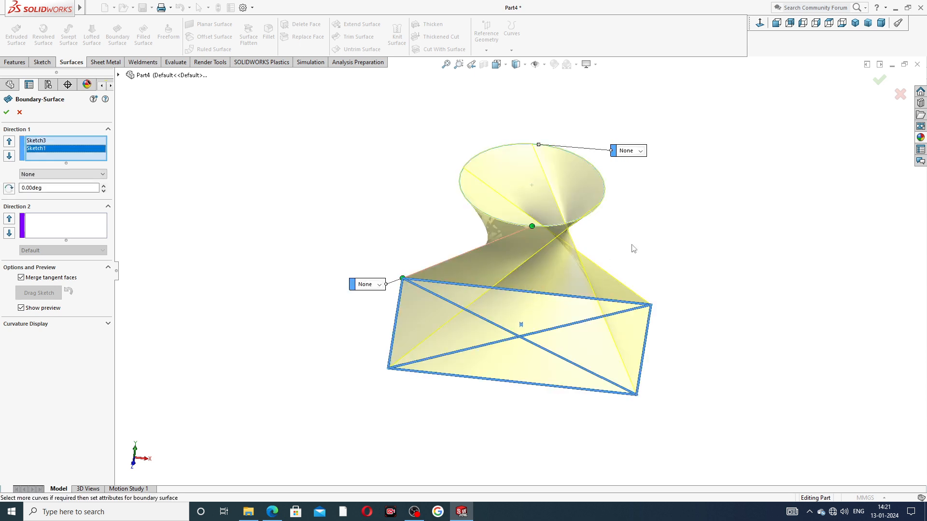
{"action": "mouse_move", "coordinate": [633, 249]}
{"action": "middle_mouse_down"}
{"action": "mouse_move", "coordinate": [664, 209]}
{"action": "mouse_move", "coordinate": [679, 223]}
{"action": "mouse_move", "coordinate": [624, 223]}
{"action": "mouse_move", "coordinate": [622, 248]}
{"action": "middle_mouse_up"}
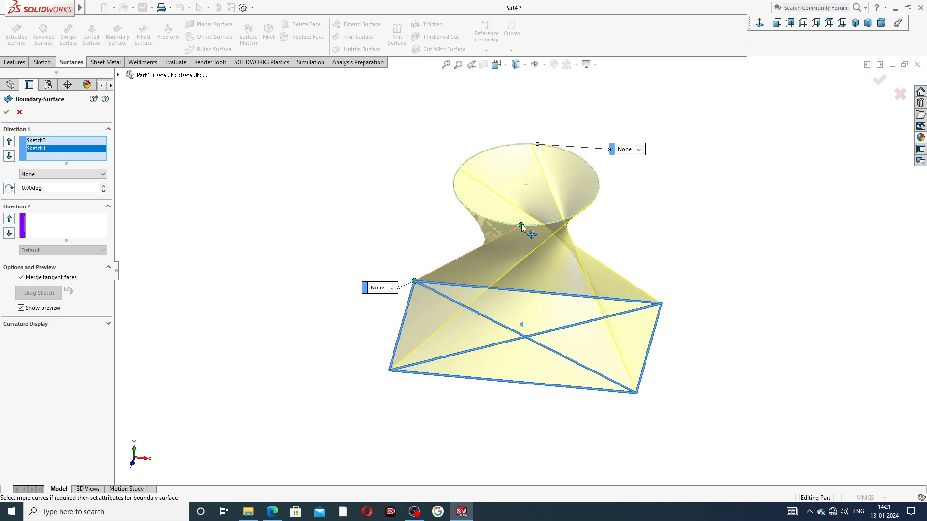
{"action": "left_click_drag", "start_coordinate": [522, 225], "coordinate": [465, 179]}
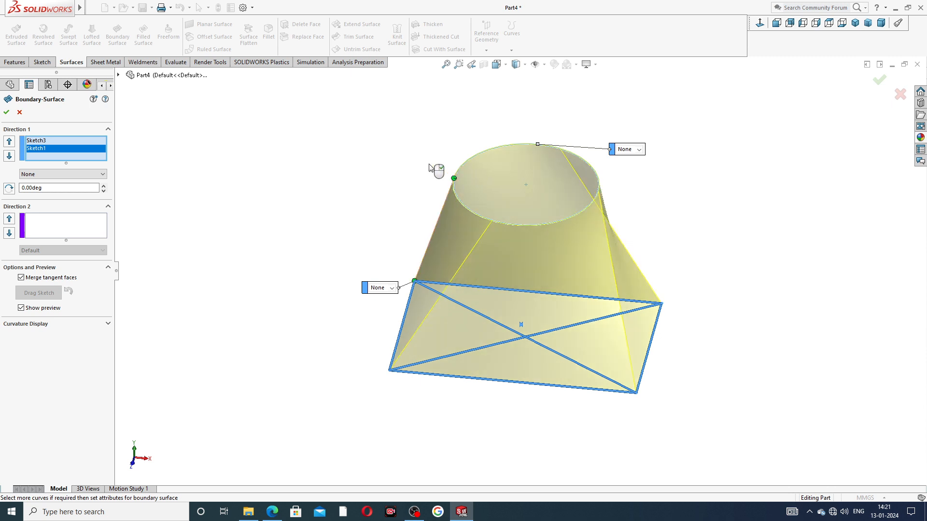
Set the tangency of both the circle and the rectangle profiles to Normal To Profile.
{"action": "left_click", "coordinate": [635, 151]}
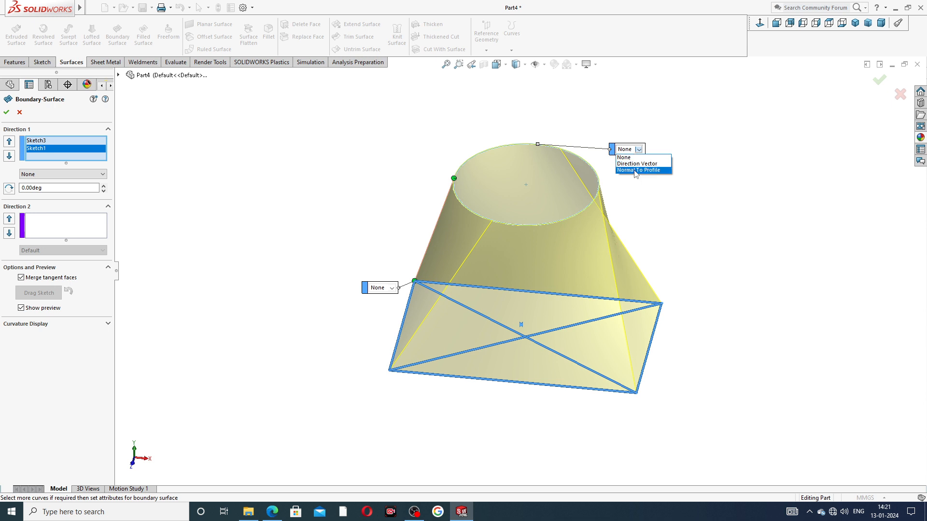
{"action": "left_click", "coordinate": [636, 170]}
{"action": "left_click", "coordinate": [390, 290]}
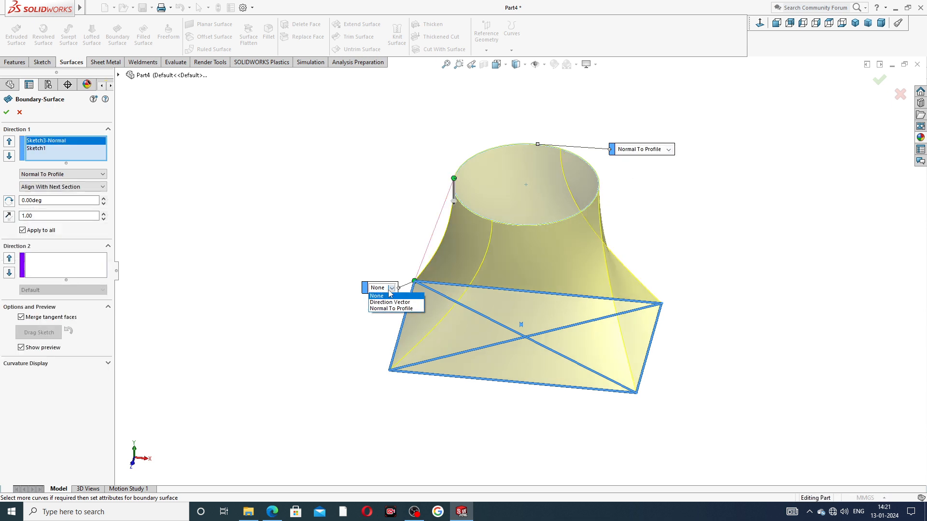
{"action": "left_click", "coordinate": [384, 309]}
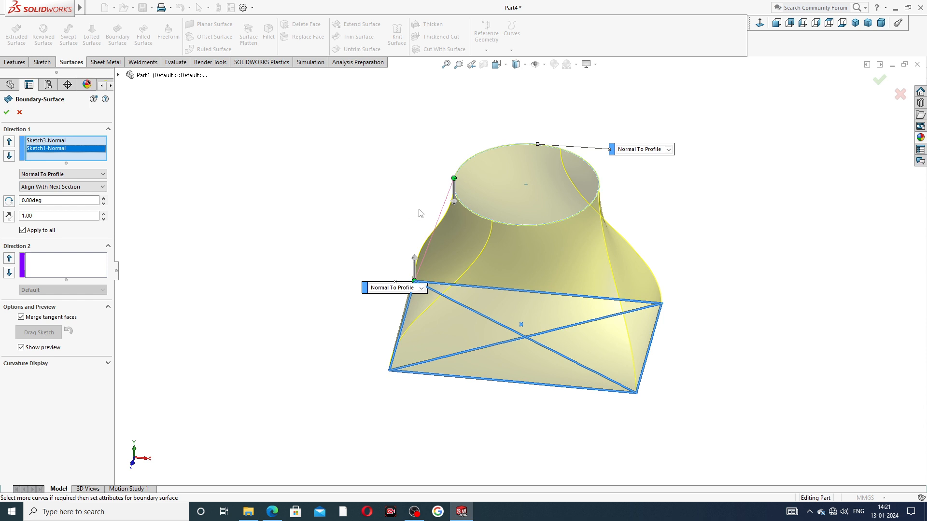
Reverse the tangent direction at the rectangle profile and create the boundary surface.
{"action": "middle_click_drag", "start_coordinate": [427, 216], "coordinate": [485, 224]}
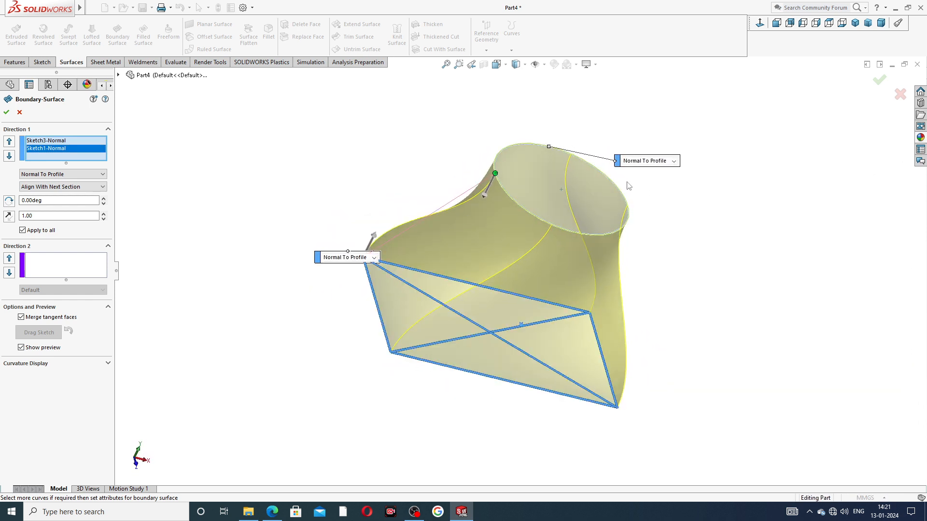
{"action": "middle_click_drag", "start_coordinate": [628, 186], "coordinate": [566, 244]}
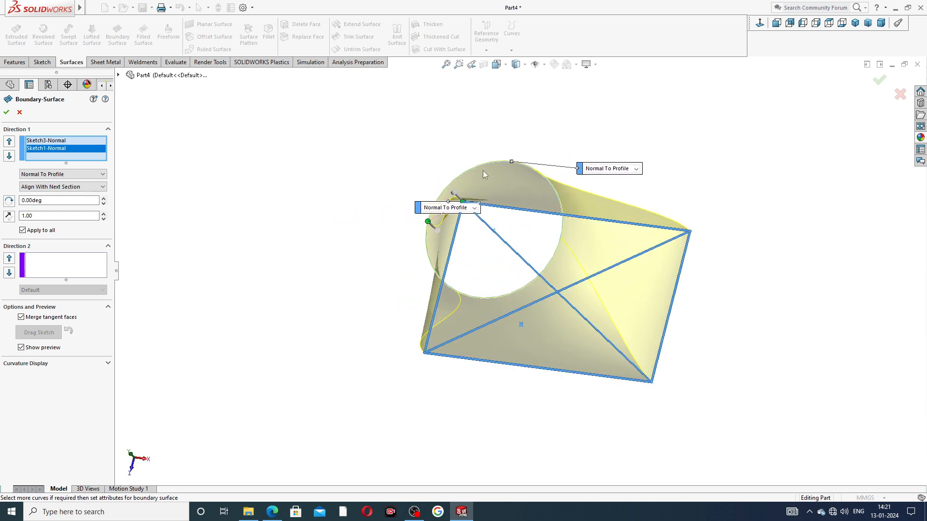
{"action": "middle_click_drag", "start_coordinate": [522, 245], "coordinate": [629, 87]}
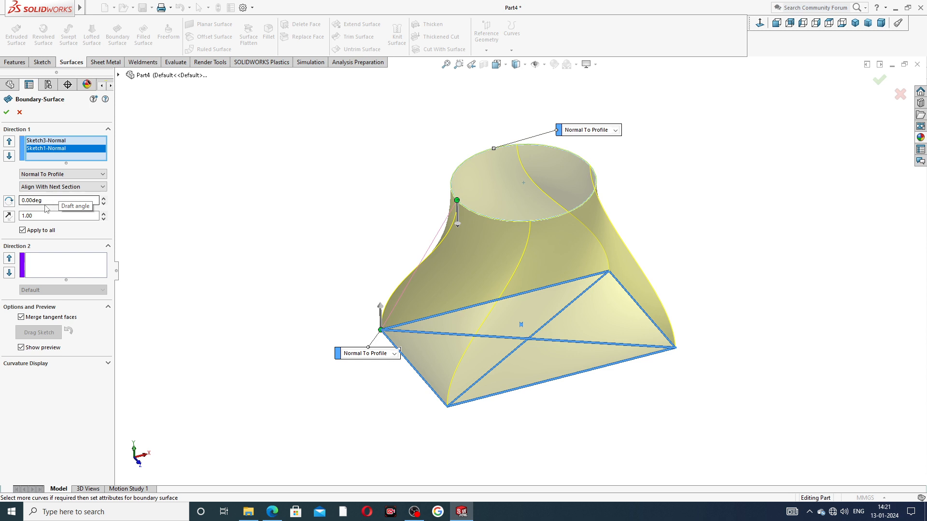
{"action": "left_click", "coordinate": [8, 216]}
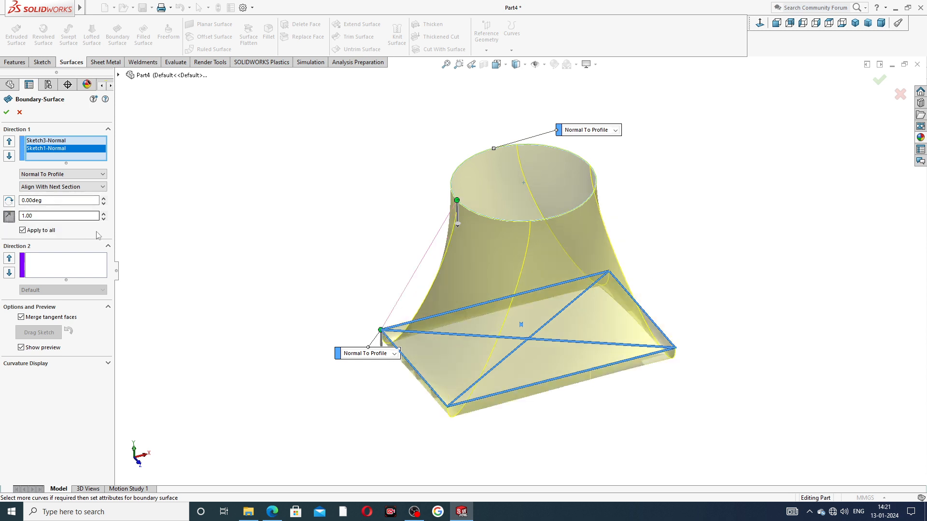
{"action": "middle_click_drag", "start_coordinate": [346, 265], "coordinate": [331, 108]}
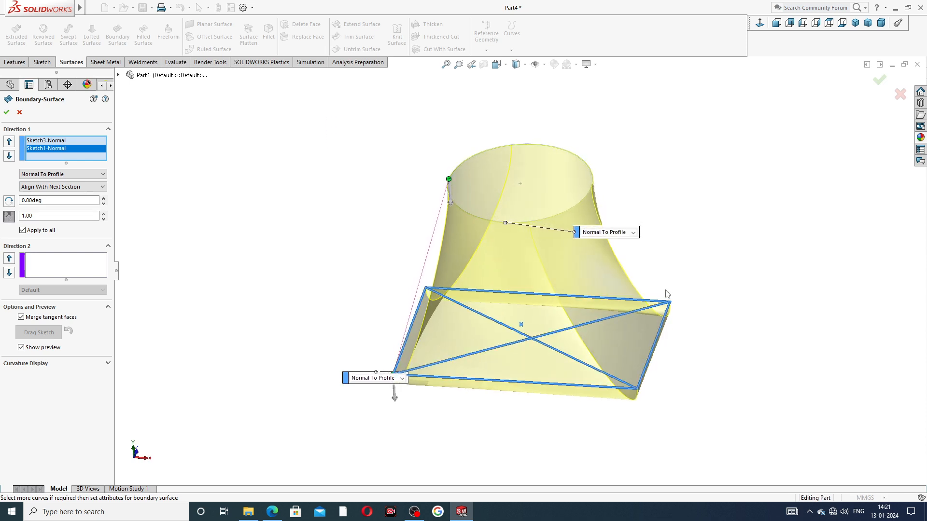
{"action": "mouse_move", "coordinate": [666, 293]}
{"action": "middle_mouse_down"}
{"action": "mouse_move", "coordinate": [587, 351]}
{"action": "mouse_move", "coordinate": [499, 357]}
{"action": "mouse_move", "coordinate": [503, 384]}
{"action": "middle_mouse_up"}
{"action": "left_click", "coordinate": [879, 81]}
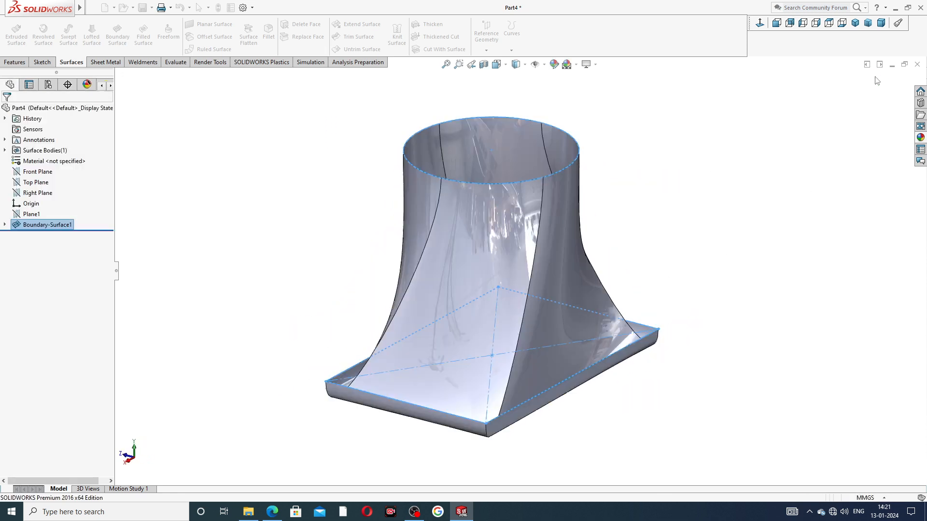
Edit the boundary surface and raise the circle profile's tangent length to 4.70.
{"action": "mouse_move", "coordinate": [696, 272]}
{"action": "middle_mouse_down"}
{"action": "mouse_move", "coordinate": [708, 323]}
{"action": "mouse_move", "coordinate": [797, 207]}
{"action": "mouse_move", "coordinate": [662, 248]}
{"action": "mouse_move", "coordinate": [739, 32]}
{"action": "mouse_move", "coordinate": [716, 190]}
{"action": "mouse_move", "coordinate": [811, 238]}
{"action": "mouse_move", "coordinate": [680, 134]}
{"action": "mouse_move", "coordinate": [649, 173]}
{"action": "mouse_move", "coordinate": [622, 300]}
{"action": "mouse_move", "coordinate": [611, 270]}
{"action": "mouse_move", "coordinate": [672, 329]}
{"action": "mouse_move", "coordinate": [653, 356]}
{"action": "middle_mouse_up"}
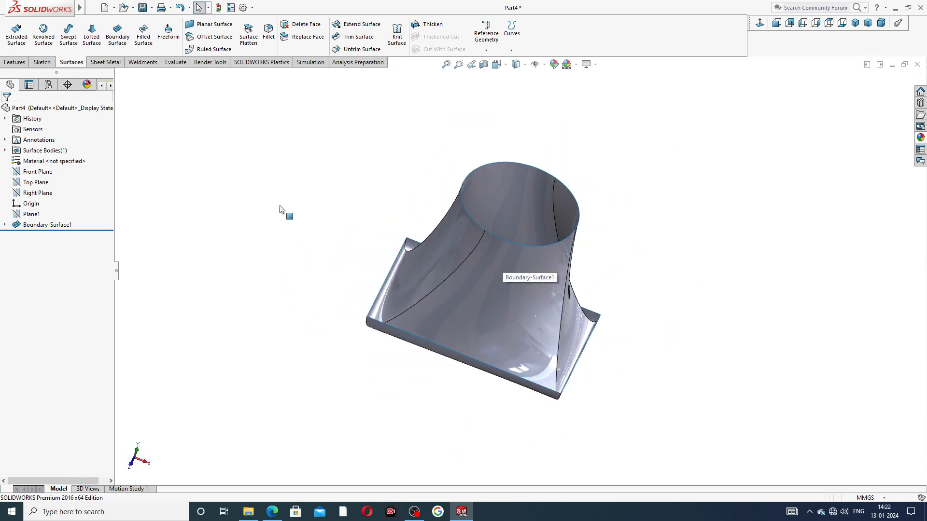
{"action": "left_click", "coordinate": [44, 225]}
{"action": "left_click", "coordinate": [49, 196]}
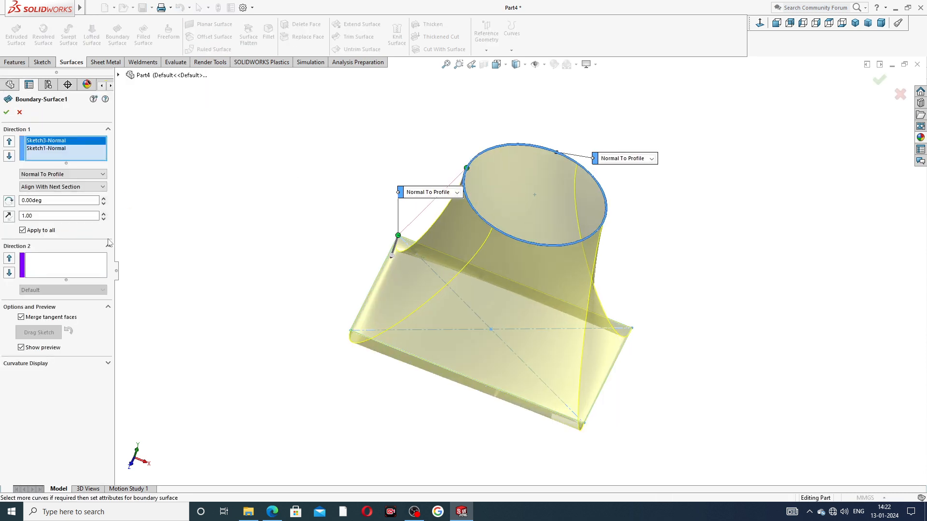
{"action": "left_click", "coordinate": [102, 213]}
{"action": "left_click", "coordinate": [103, 213]}
{"action": "left_click", "coordinate": [103, 213]}
{"action": "left_click", "coordinate": [102, 213]}
{"action": "left_click", "coordinate": [102, 214]}
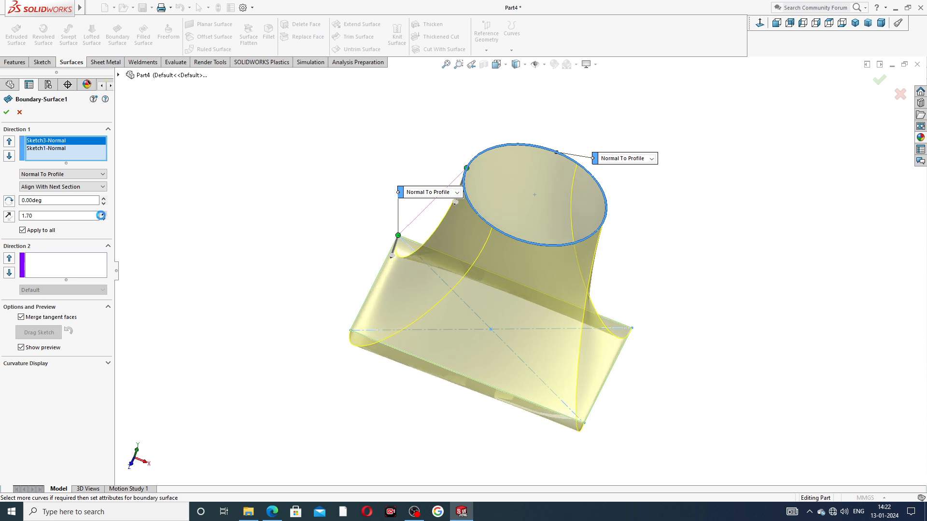
{"action": "left_click", "coordinate": [102, 214]}
{"action": "left_click", "coordinate": [102, 214]}
{"action": "left_click", "coordinate": [102, 214]}
{"action": "left_click", "coordinate": [102, 214]}
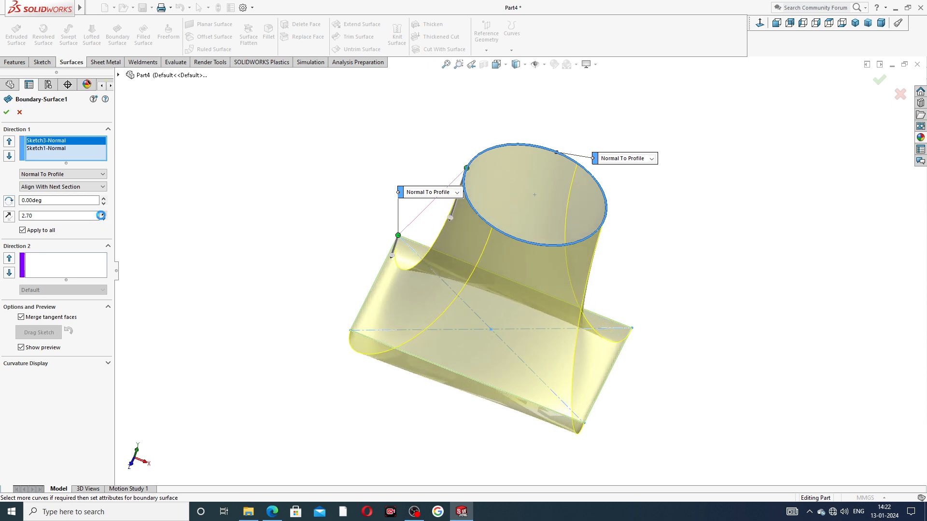
{"action": "left_click", "coordinate": [102, 214]}
{"action": "left_click", "coordinate": [102, 214]}
{"action": "left_click", "coordinate": [102, 214]}
{"action": "left_click", "coordinate": [102, 214]}
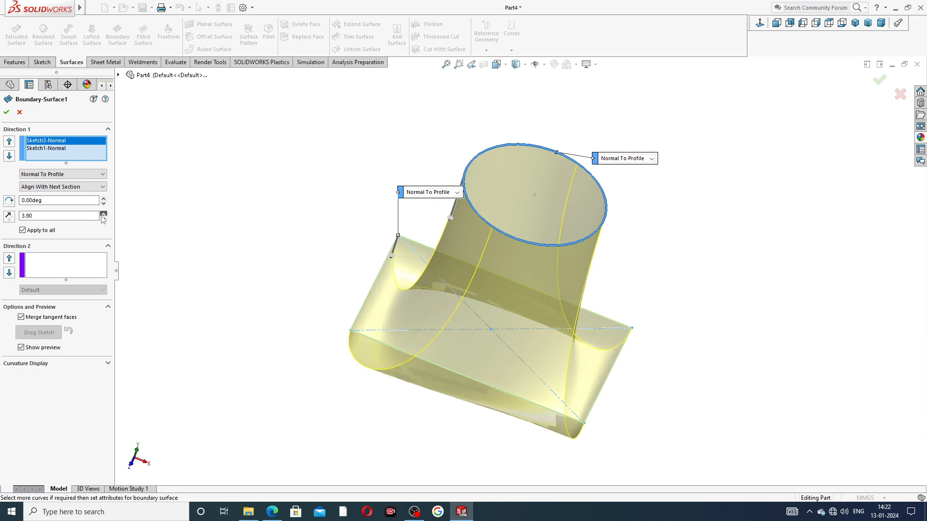
{"action": "left_click", "coordinate": [102, 214]}
{"action": "left_click", "coordinate": [102, 214]}
Set the draft angle at the circle profile to 7 degrees.
{"action": "middle_click_drag", "start_coordinate": [296, 267], "coordinate": [288, 235]}
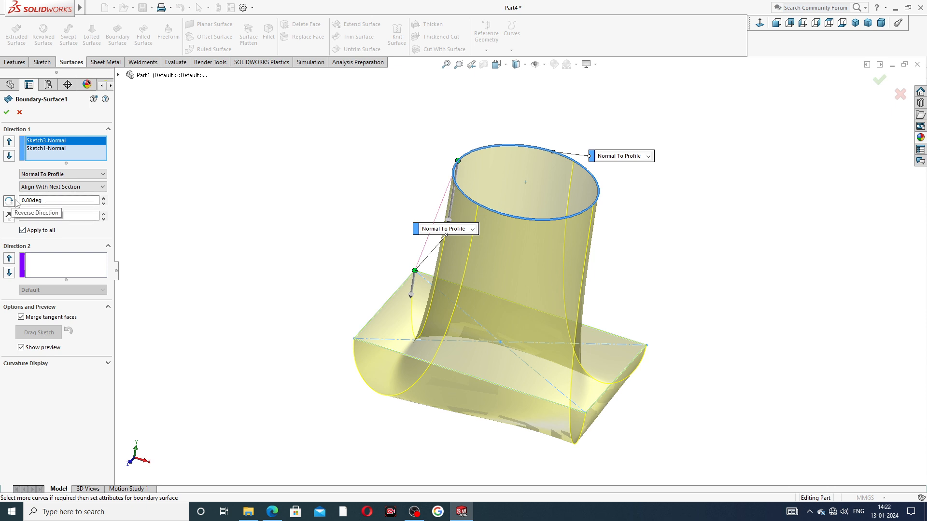
{"action": "left_click", "coordinate": [104, 197]}
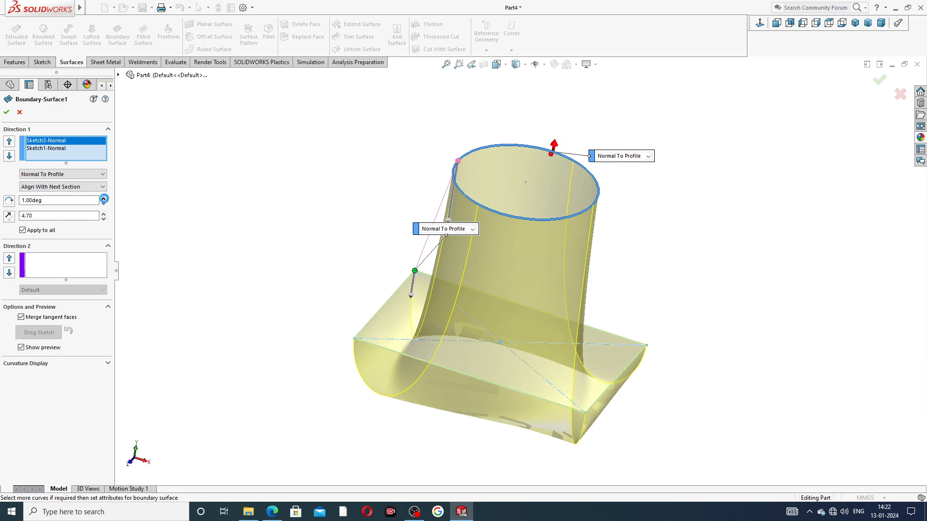
{"action": "left_click", "coordinate": [104, 198]}
{"action": "left_click", "coordinate": [104, 198]}
{"action": "left_click", "coordinate": [104, 198]}
{"action": "left_click", "coordinate": [104, 198]}
{"action": "left_click", "coordinate": [104, 198]}
{"action": "left_click", "coordinate": [104, 198]}
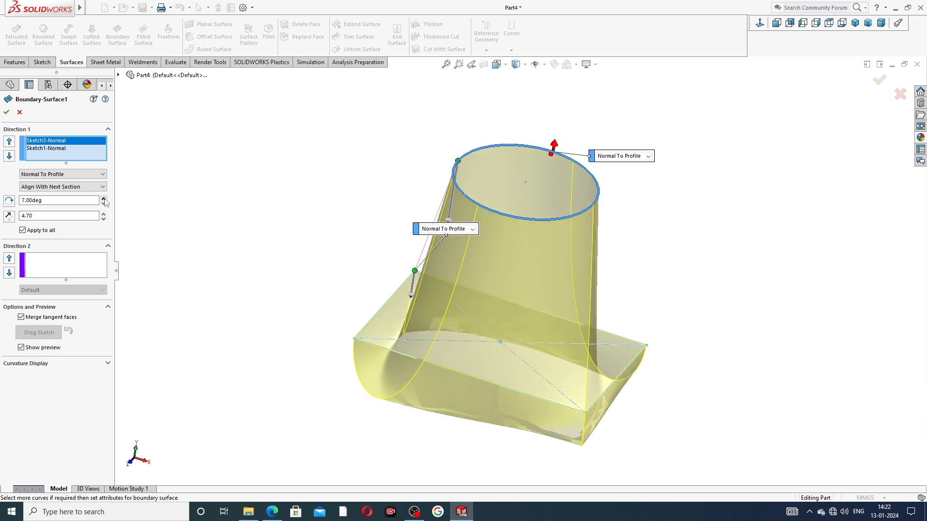
Set the rectangle profile's draft angle to 8 degrees and its tangent length to 0.20.
{"action": "middle_click_drag", "start_coordinate": [319, 256], "coordinate": [363, 245]}
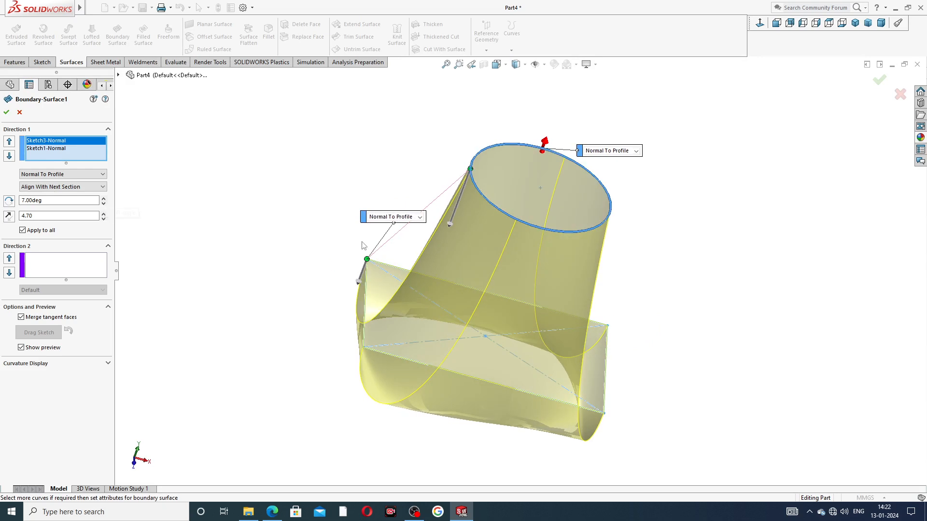
{"action": "left_click", "coordinate": [69, 149]}
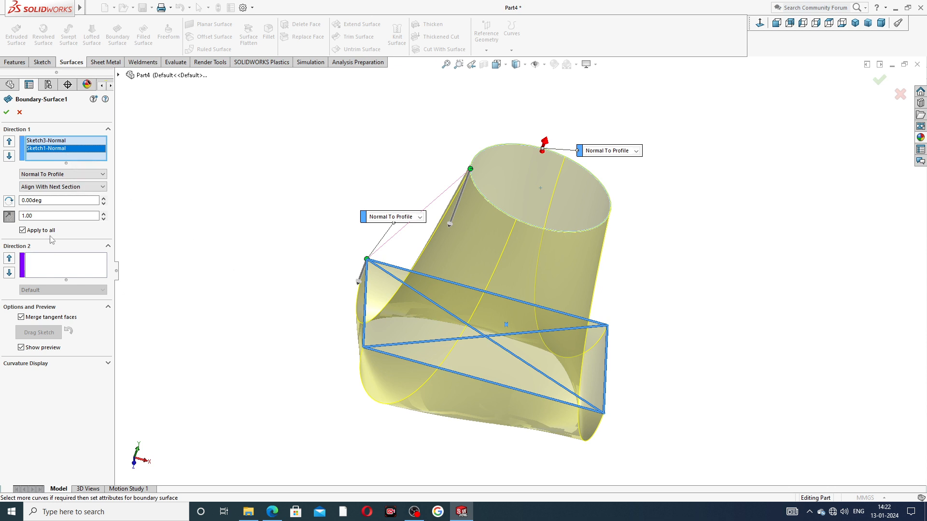
{"action": "left_click", "coordinate": [103, 198]}
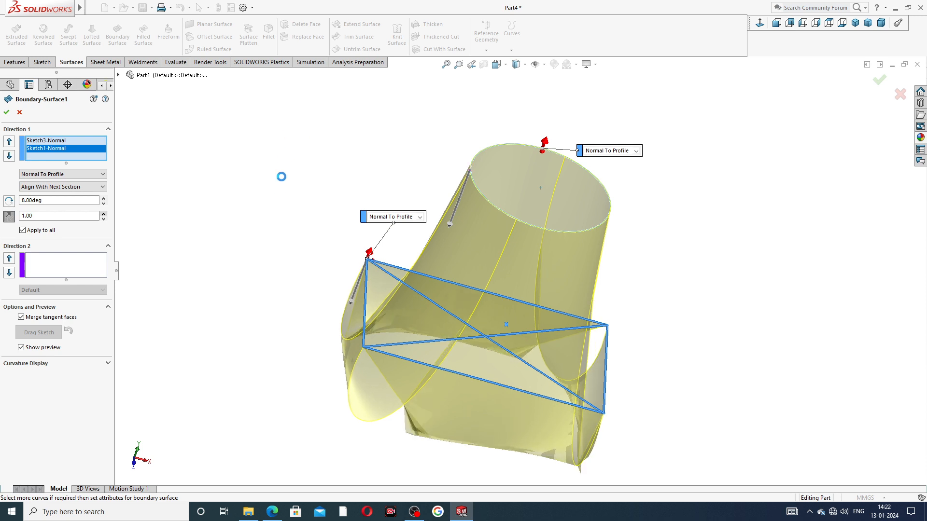
{"action": "left_click", "coordinate": [104, 218]}
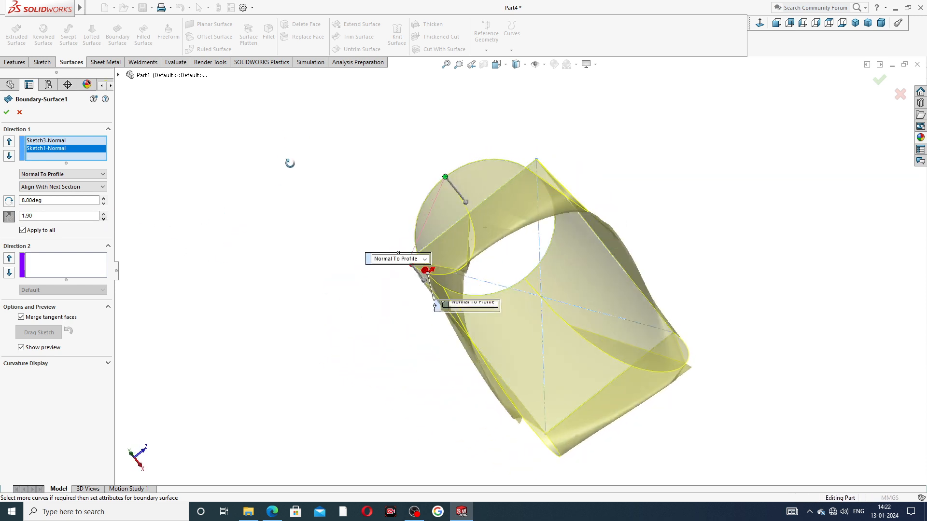
{"action": "middle_click_drag", "start_coordinate": [280, 184], "coordinate": [160, 301]}
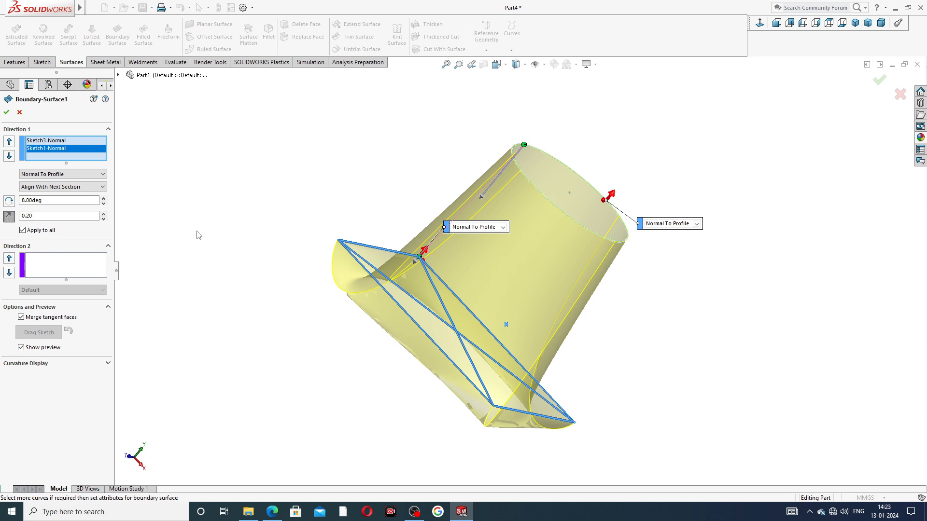
{"action": "middle_click_drag", "start_coordinate": [270, 278], "coordinate": [336, 261]}
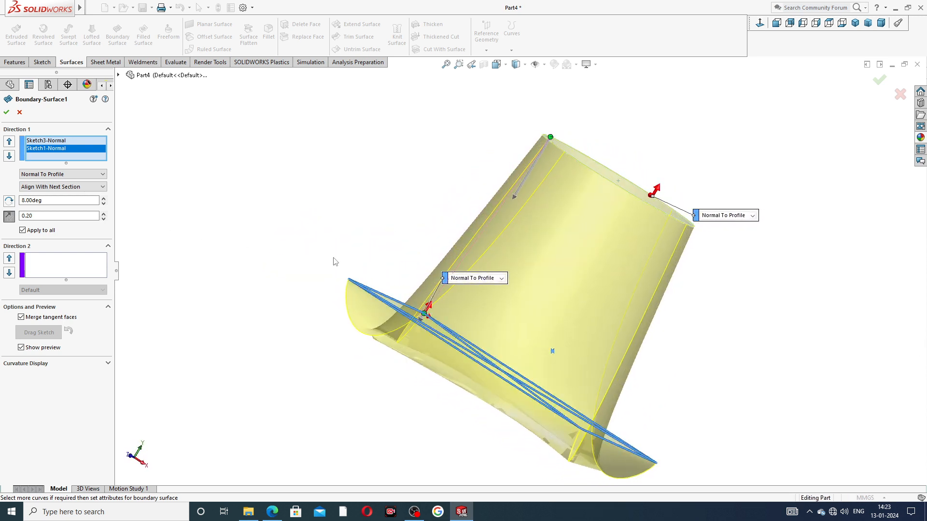
Try to accept the boundary surface edit and raise the rectangle profile's tangent length to 0.50.
{"action": "left_click", "coordinate": [879, 80]}
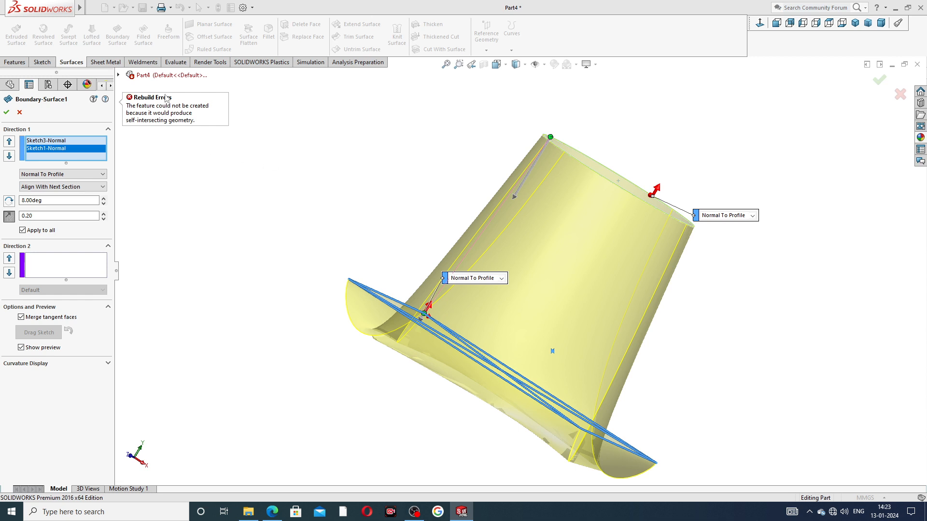
{"action": "left_click", "coordinate": [103, 218]}
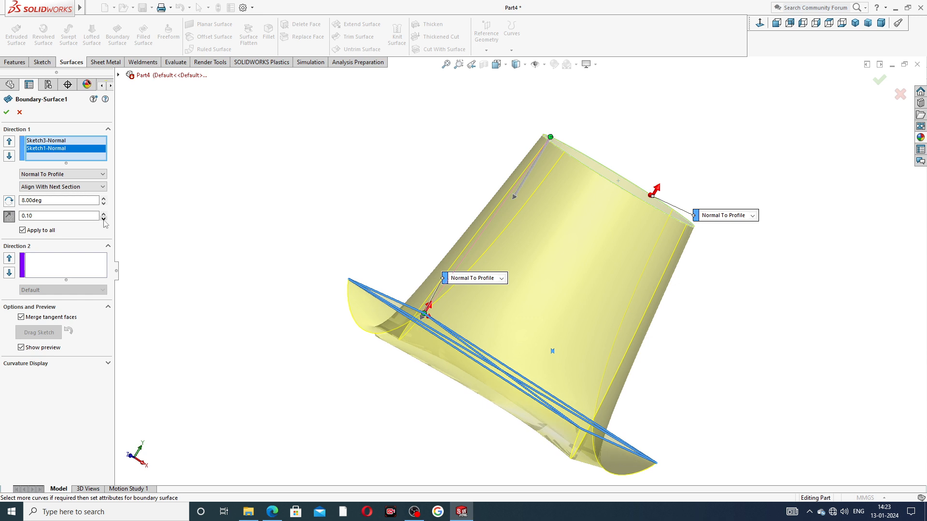
{"action": "left_click", "coordinate": [104, 214]}
{"action": "left_click", "coordinate": [104, 214]}
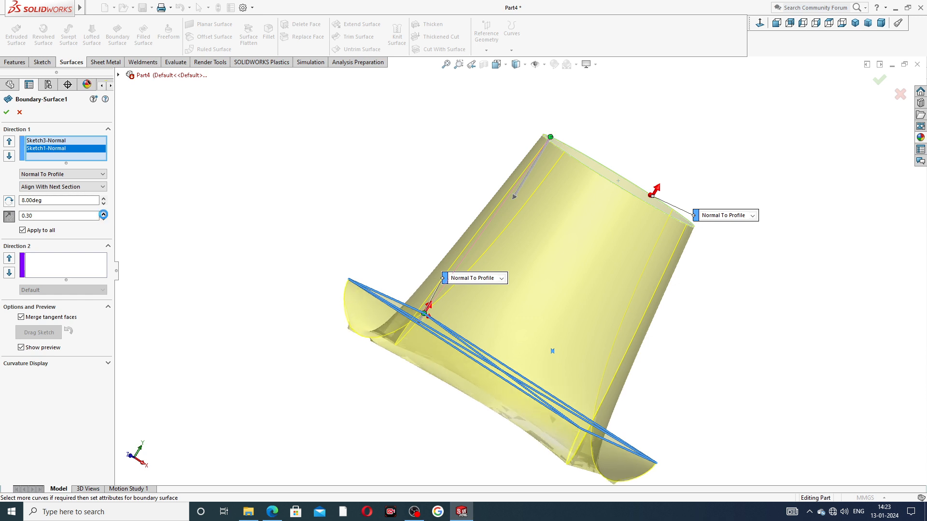
{"action": "left_click", "coordinate": [103, 214]}
{"action": "left_click", "coordinate": [103, 214]}
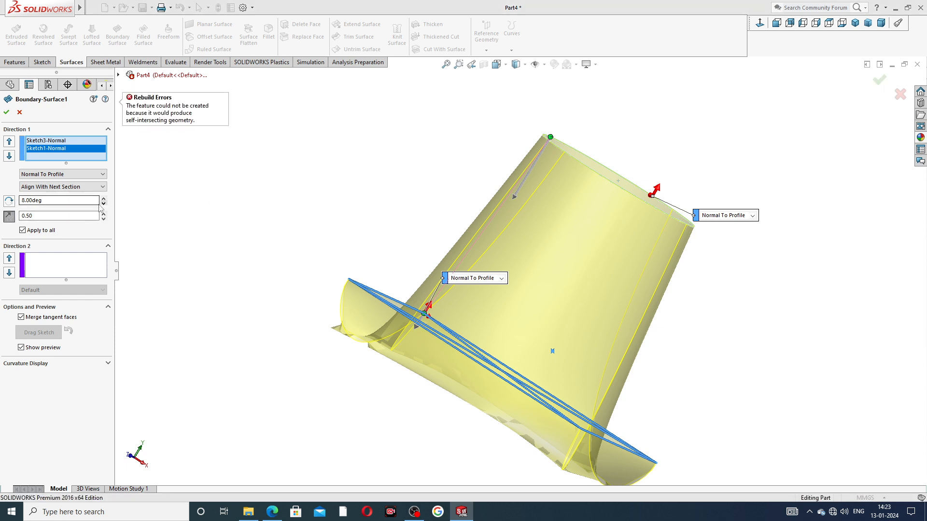
Set the rectangle profile's draft angle to 2 degrees, reverse its tangent direction and try to accept the edit.
{"action": "left_click", "coordinate": [102, 200]}
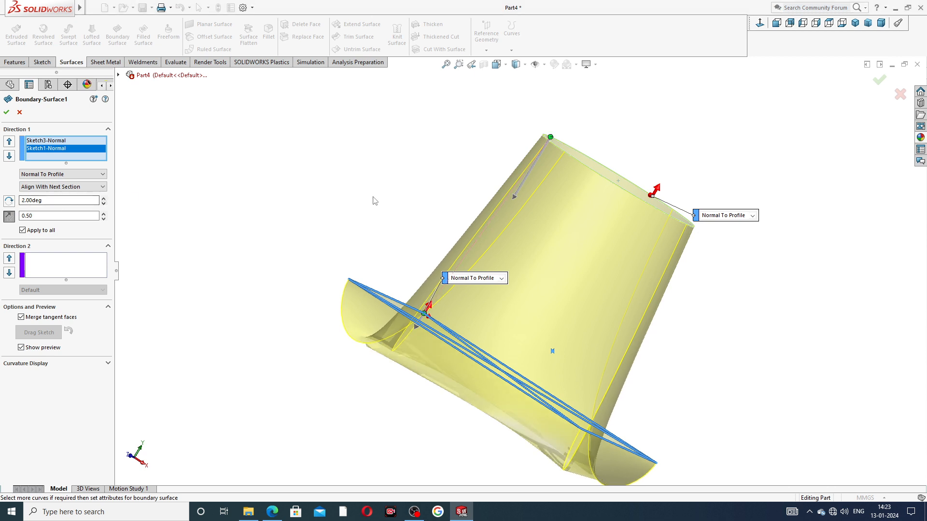
{"action": "middle_click_drag", "start_coordinate": [375, 200], "coordinate": [357, 227]}
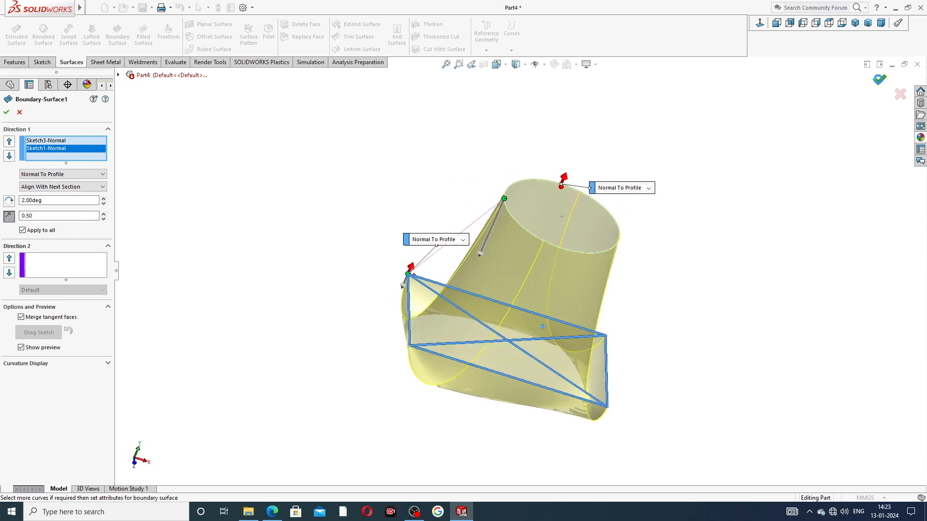
{"action": "left_click", "coordinate": [879, 80]}
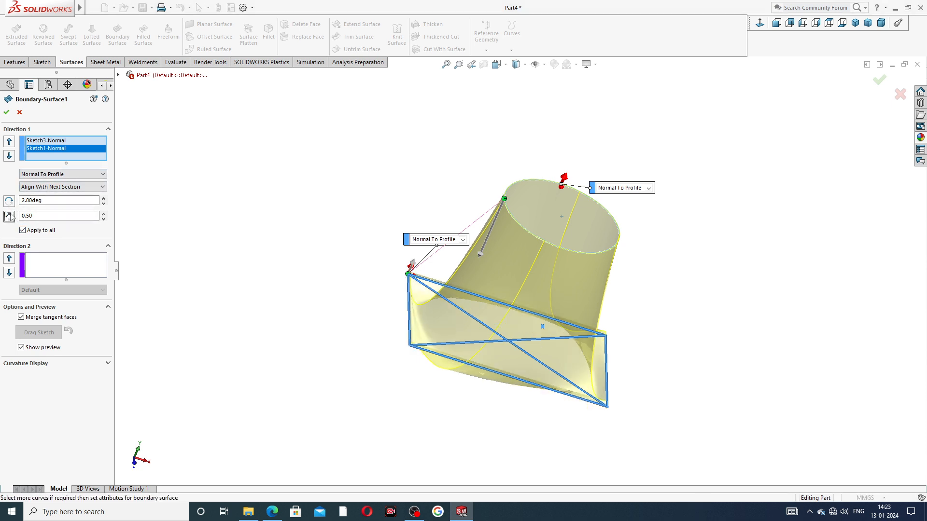
{"action": "left_click", "coordinate": [879, 81]}
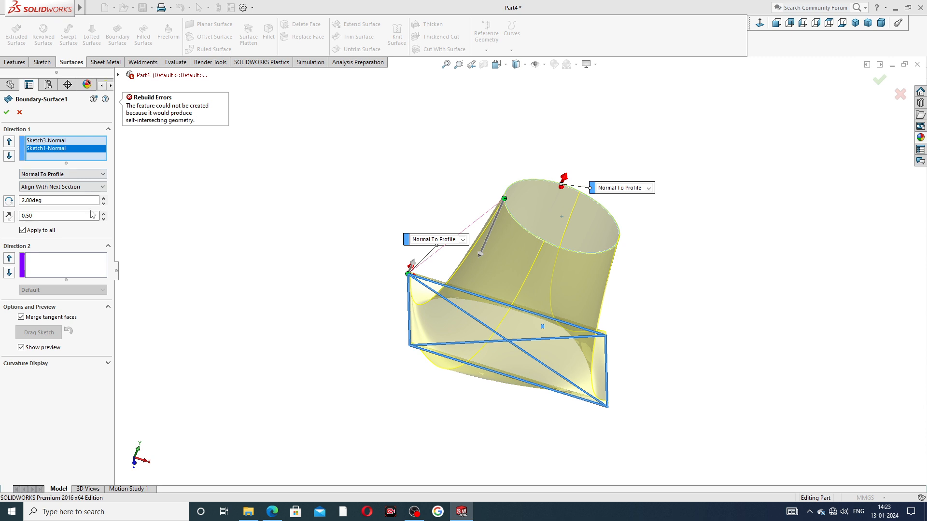
Set the rectangle profile's draft angle to 0 degrees and its tangent length to 0.10.
{"action": "left_click", "coordinate": [47, 200]}
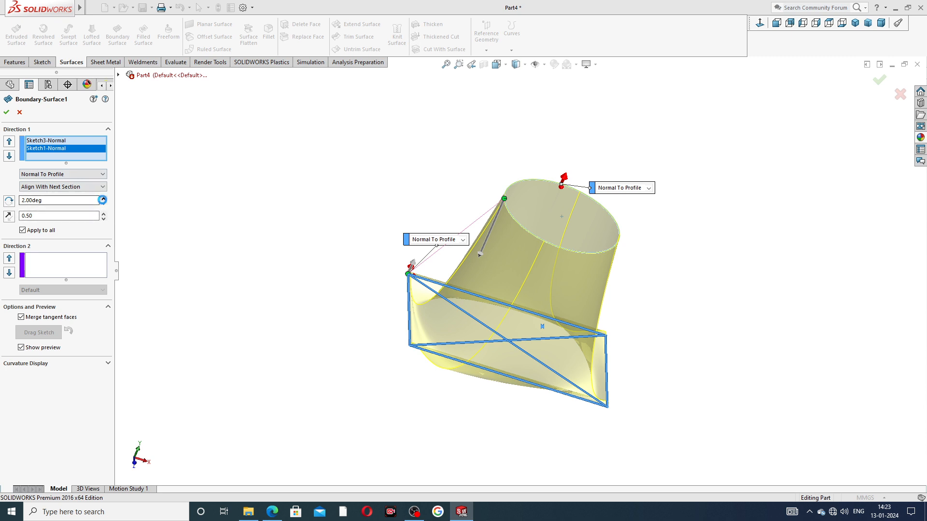
{"action": "left_click_drag", "start_coordinate": [44, 200], "coordinate": [0, 200]}
{"action": "type", "text": "0"}
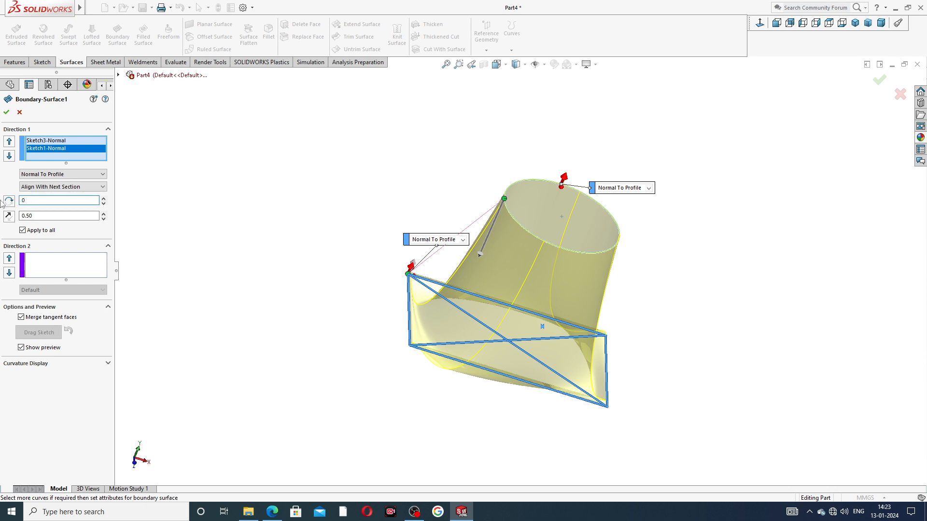
{"action": "left_click", "coordinate": [44, 201]}
{"action": "key", "text": "Tab"}
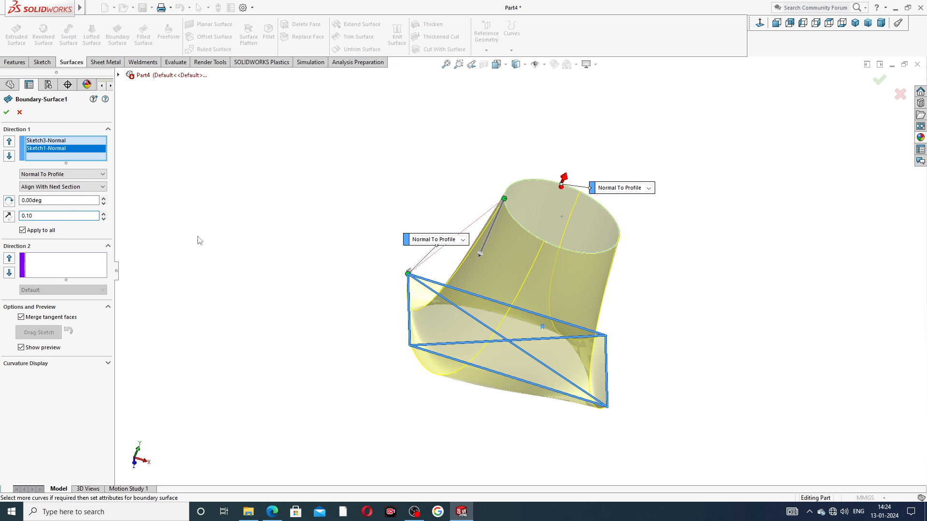
{"action": "mouse_move", "coordinate": [620, 212]}
{"action": "middle_mouse_down"}
{"action": "mouse_move", "coordinate": [596, 176]}
{"action": "mouse_move", "coordinate": [578, 285]}
{"action": "middle_mouse_up"}
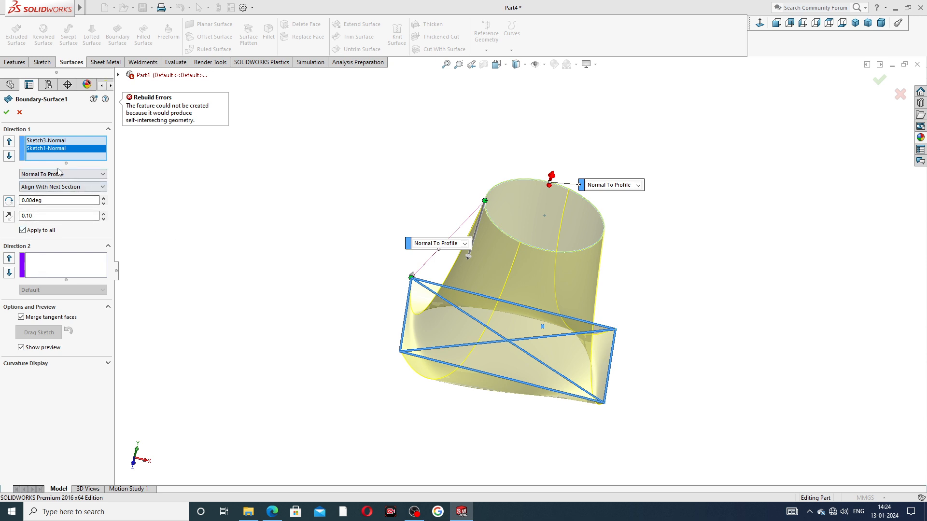
Lower the circle profile's tangent length to 2.80.
{"action": "left_click", "coordinate": [48, 141]}
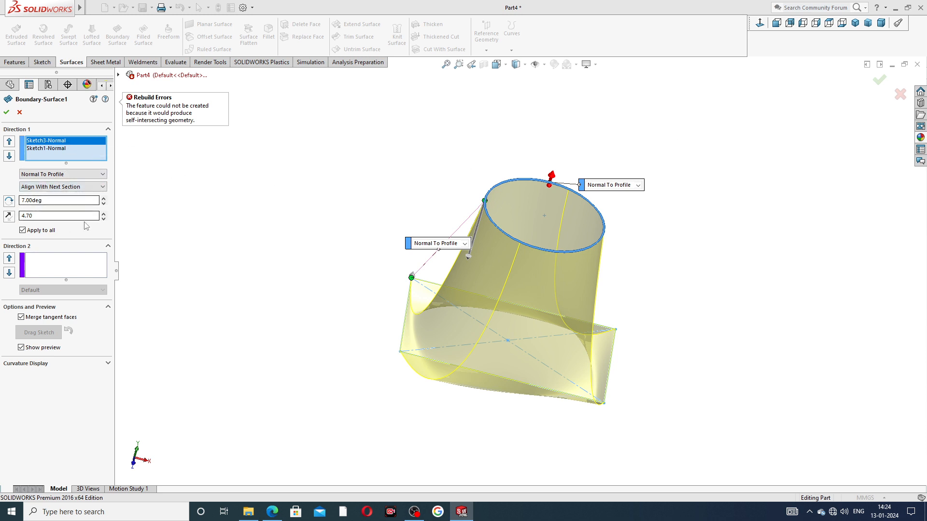
{"action": "left_click", "coordinate": [103, 215]}
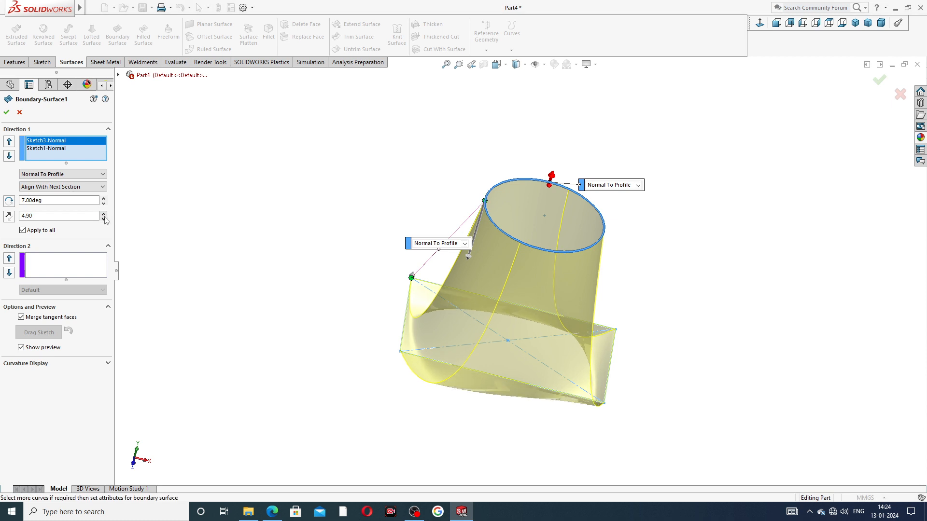
{"action": "left_click", "coordinate": [103, 218]}
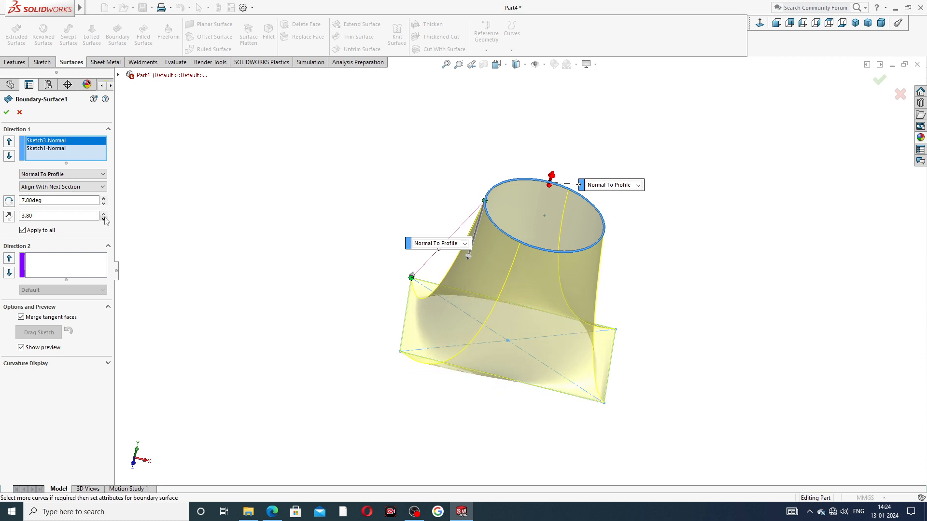
{"action": "left_click", "coordinate": [104, 218]}
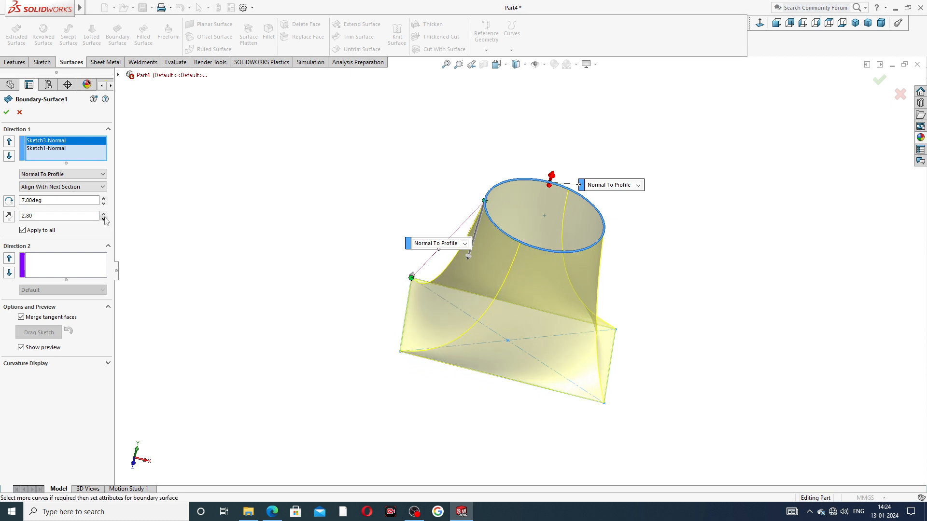
Set the circle profile's draft angle to 2 degrees and accept the boundary surface edit.
{"action": "left_click", "coordinate": [104, 203]}
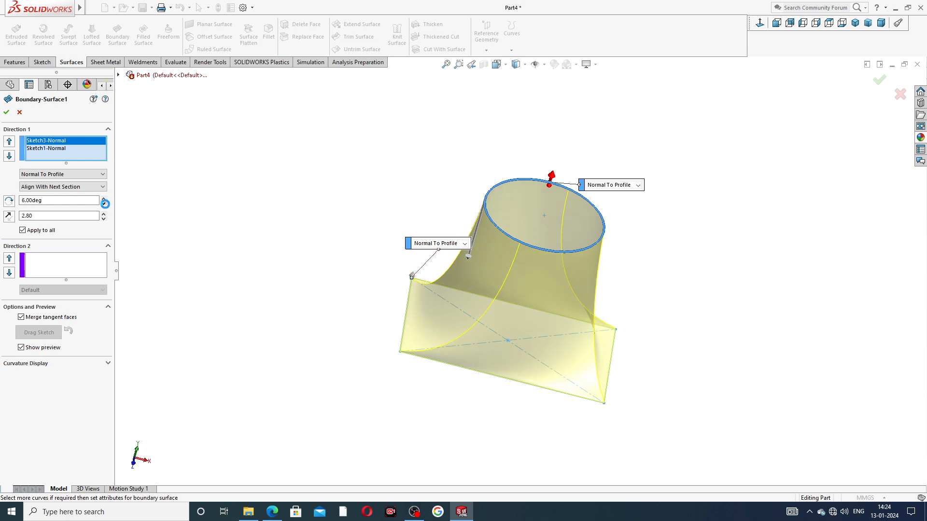
{"action": "left_click", "coordinate": [104, 202]}
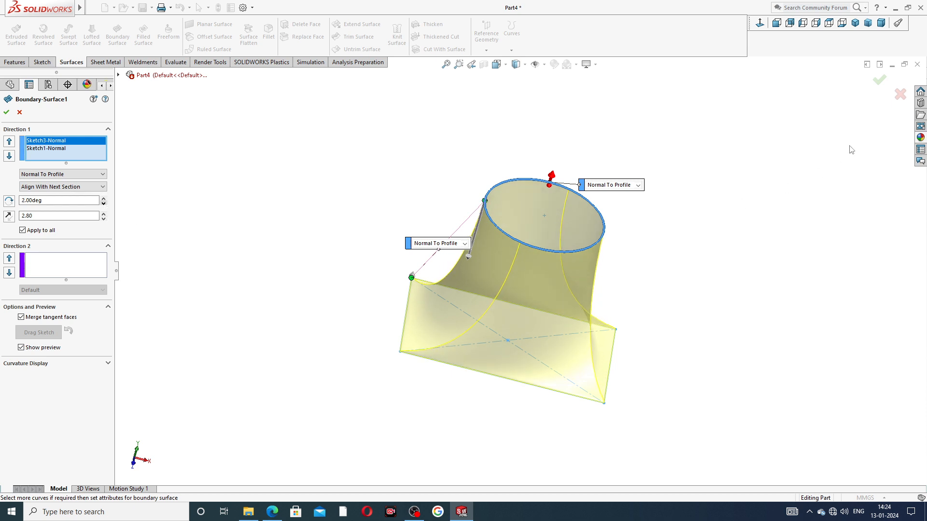
{"action": "left_click", "coordinate": [880, 82]}
{"action": "middle_click_drag", "start_coordinate": [694, 251], "coordinate": [660, 248]}
{"action": "middle_click_drag", "start_coordinate": [491, 293], "coordinate": [666, 290]}
{"action": "key", "text": "f"}
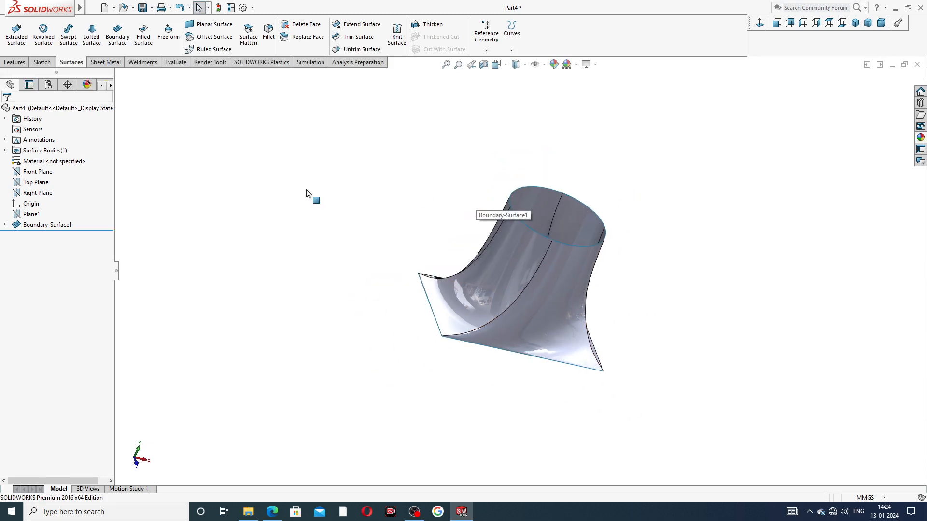
{"action": "left_click", "coordinate": [39, 225]}
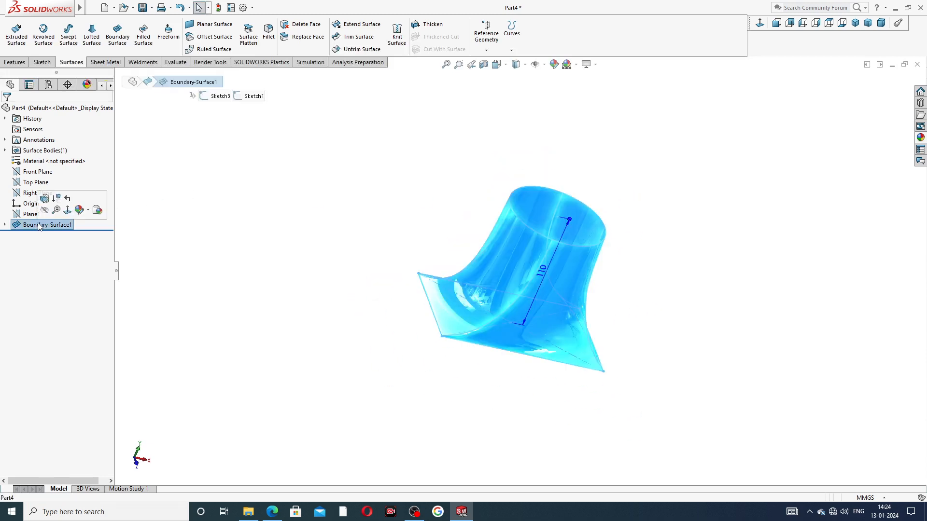
{"action": "left_click", "coordinate": [45, 199]}
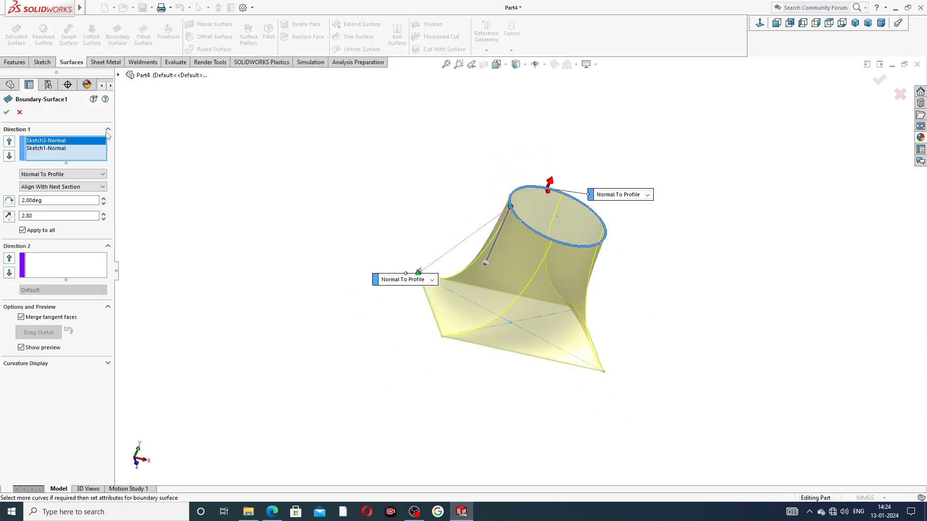
{"action": "left_click", "coordinate": [19, 112]}
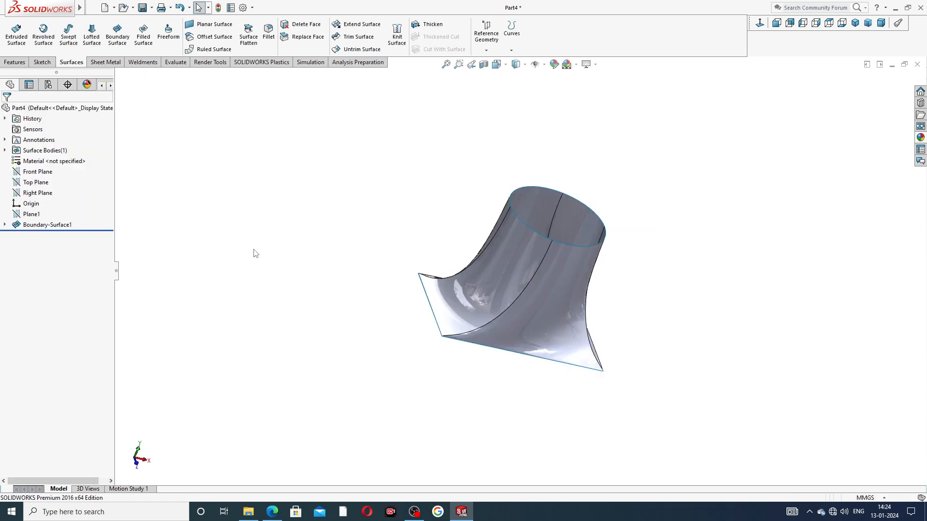
Delete the boundary surface while keeping its rectangle and circle sketches.
{"action": "right_click", "coordinate": [61, 228]}
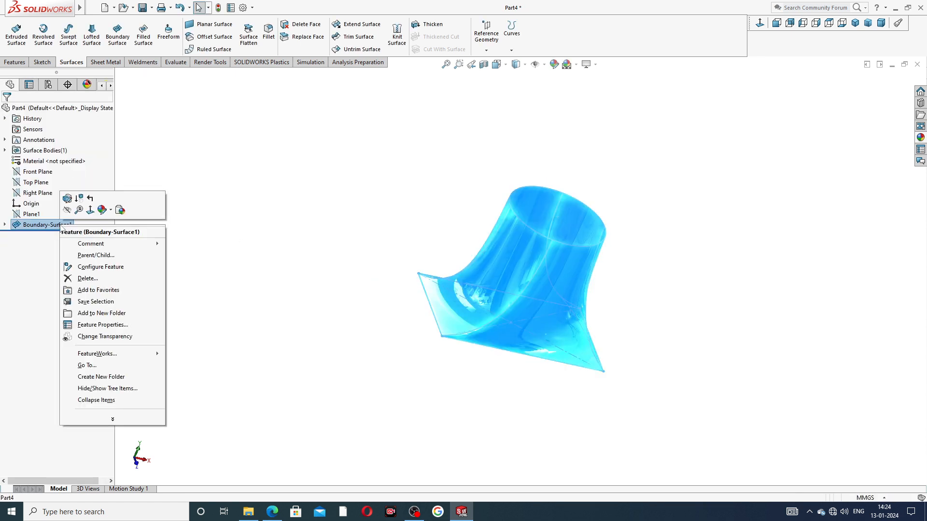
{"action": "left_click", "coordinate": [99, 281]}
{"action": "left_click", "coordinate": [526, 211]}
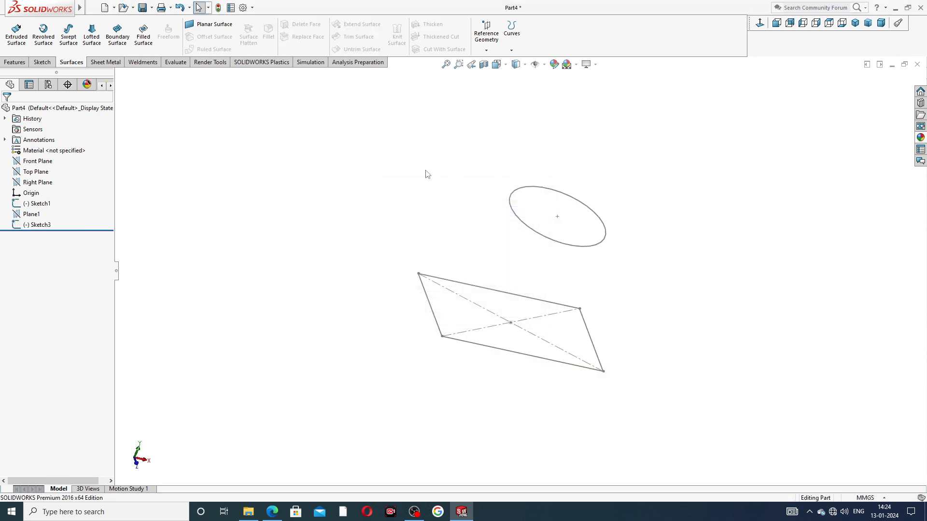
Create a lofted surface from the circle sketch to the rectangle sketch with the default options.
{"action": "left_click", "coordinate": [92, 39]}
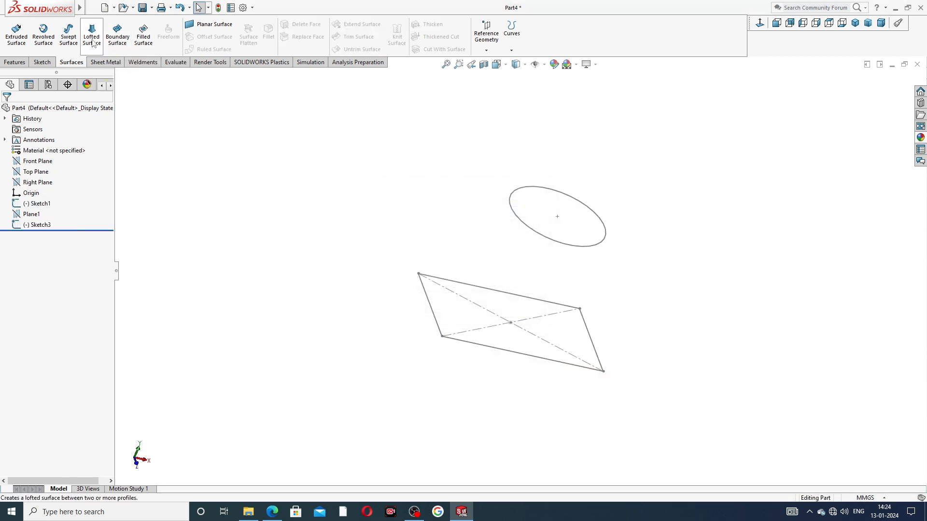
{"action": "left_click", "coordinate": [541, 236]}
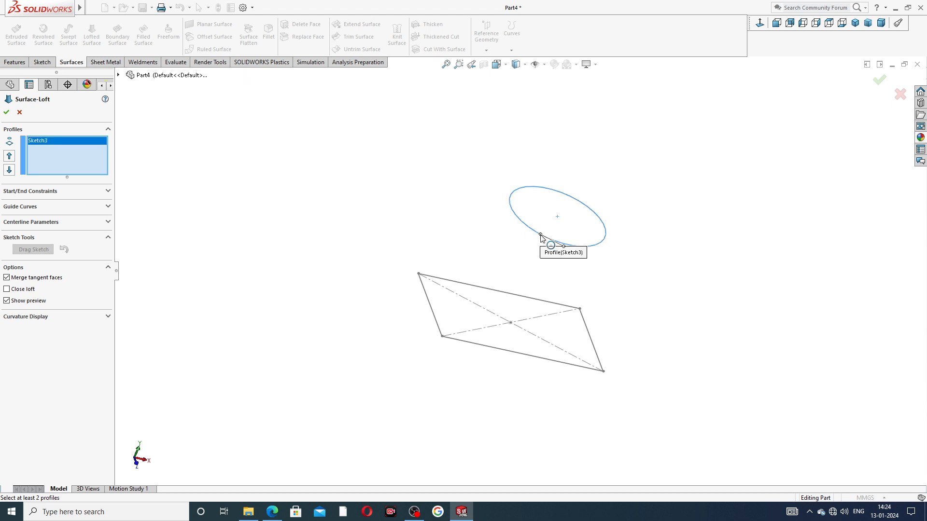
{"action": "left_click", "coordinate": [487, 289]}
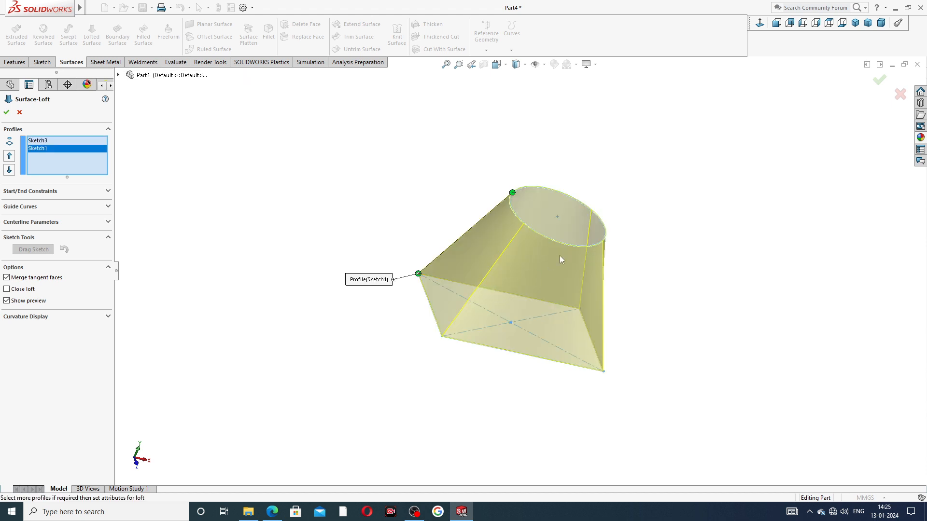
{"action": "scroll", "coordinate": [561, 253], "scroll_direction": "down", "scroll_amount": 3}
{"action": "mouse_move", "coordinate": [652, 215]}
{"action": "middle_mouse_down"}
{"action": "mouse_move", "coordinate": [598, 189]}
{"action": "mouse_move", "coordinate": [645, 203]}
{"action": "middle_mouse_up"}
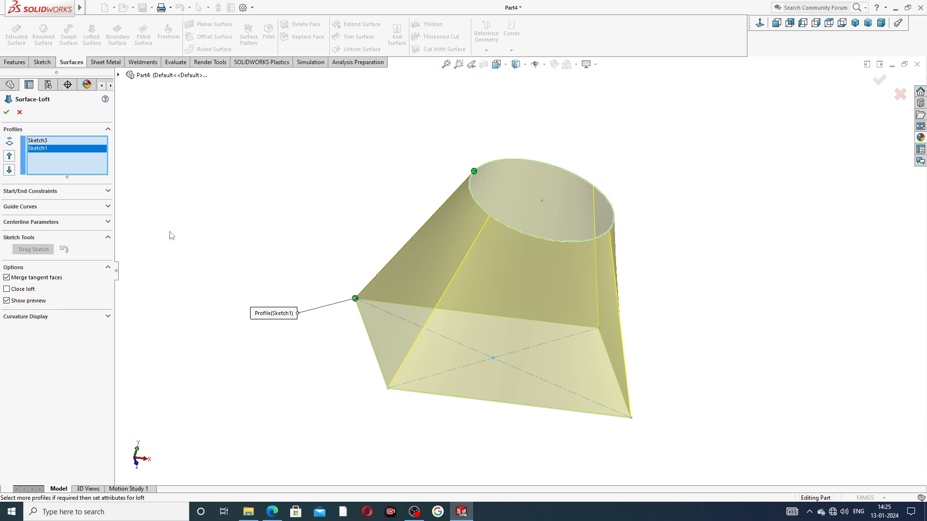
{"action": "left_click", "coordinate": [7, 112]}
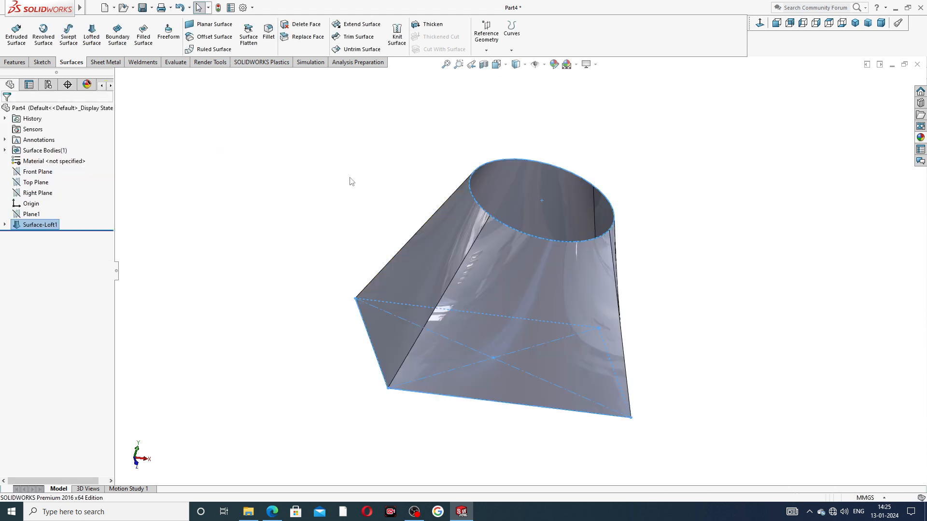
Delete the lofted surface while keeping its rectangle and circle sketches.
{"action": "left_click", "coordinate": [351, 181]}
{"action": "left_click", "coordinate": [49, 227]}
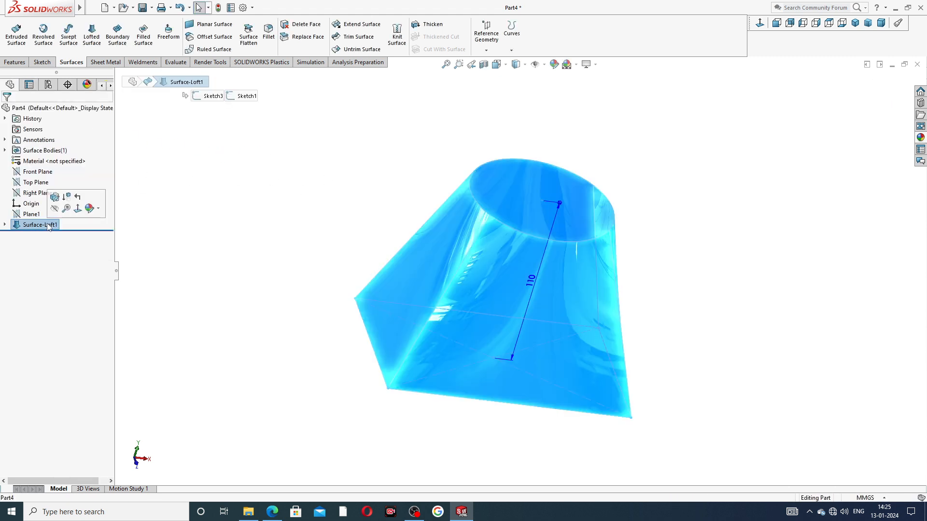
{"action": "right_click", "coordinate": [47, 225]}
{"action": "left_click", "coordinate": [72, 277]}
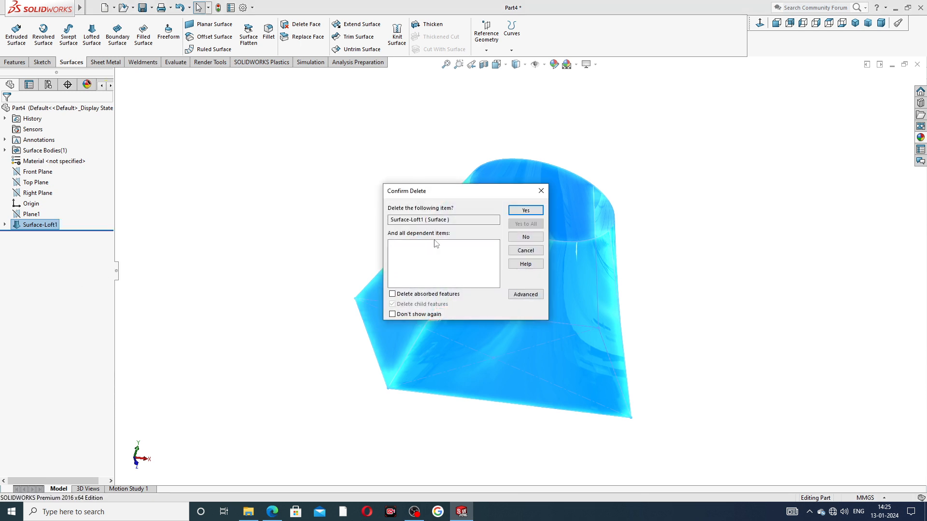
{"action": "left_click", "coordinate": [525, 210]}
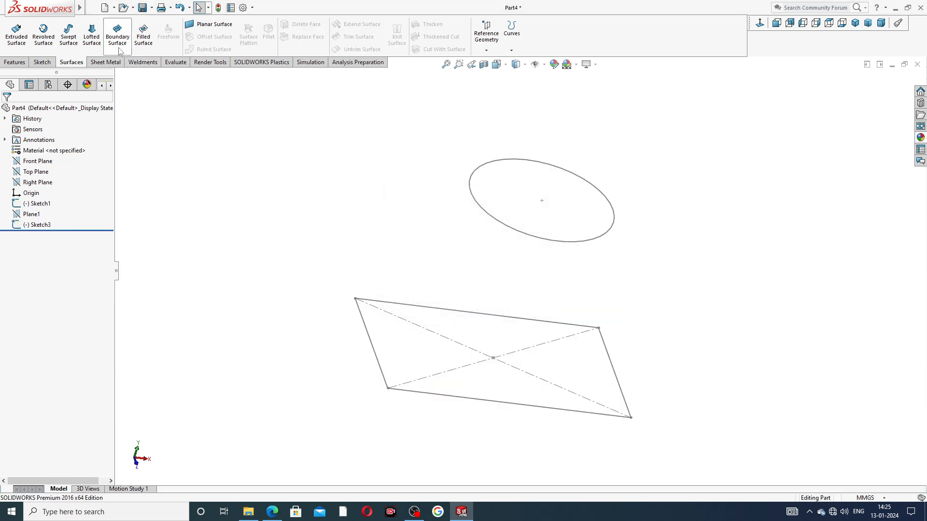
Try a boundary surface from the circle sketch to the rectangle sketch with Normal To Profile tangency at both profiles.
{"action": "left_click", "coordinate": [117, 33]}
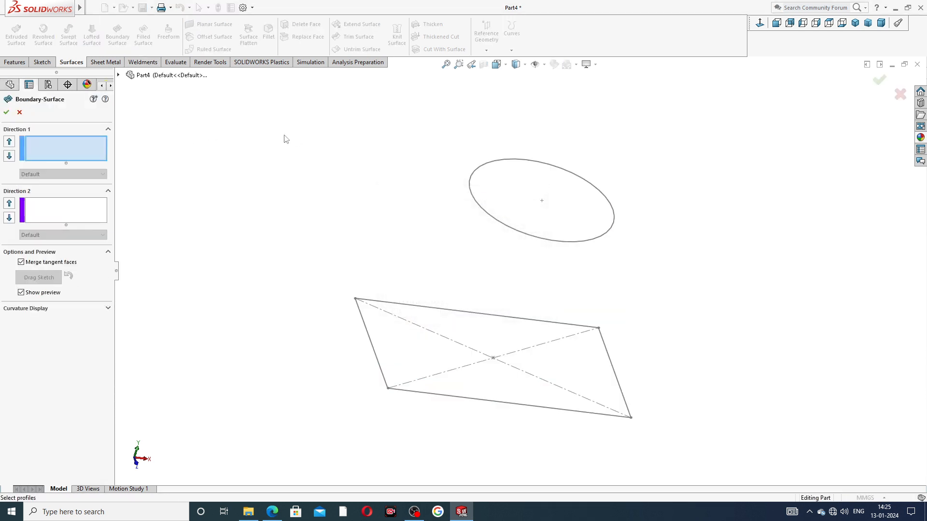
{"action": "left_click", "coordinate": [495, 222]}
{"action": "left_click", "coordinate": [475, 312]}
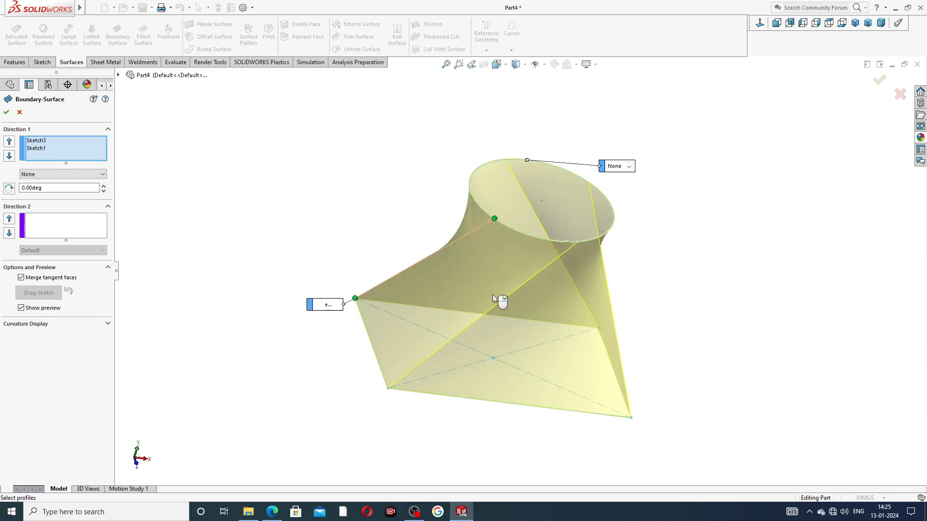
{"action": "left_click", "coordinate": [622, 168]}
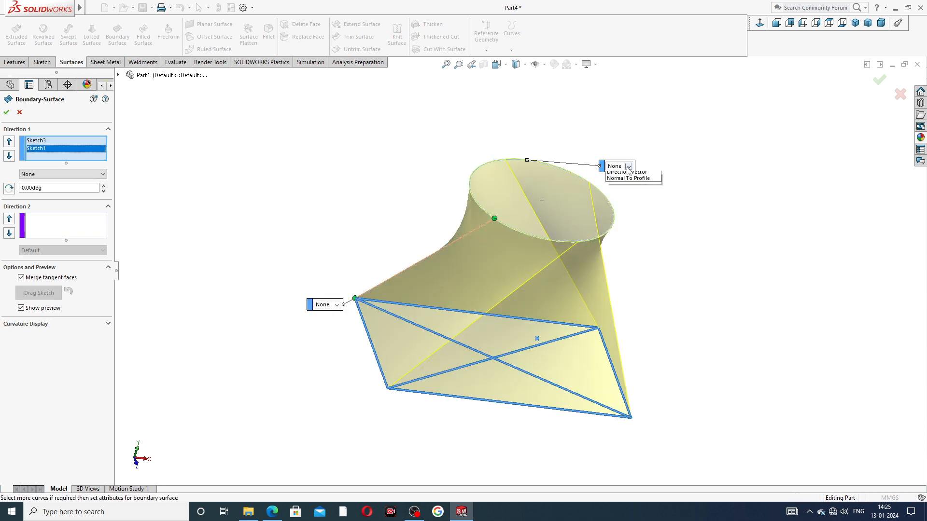
{"action": "left_click", "coordinate": [628, 188]}
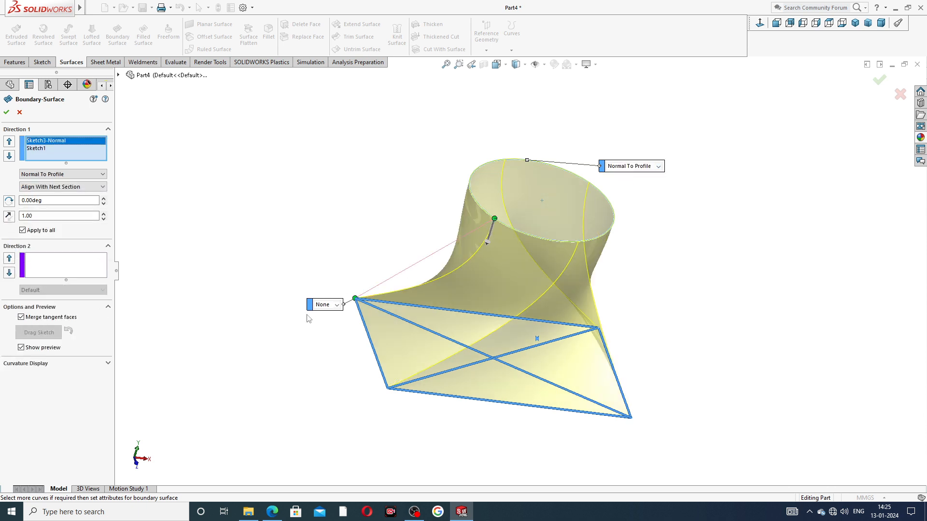
{"action": "left_click", "coordinate": [328, 305]}
{"action": "left_click", "coordinate": [347, 326]}
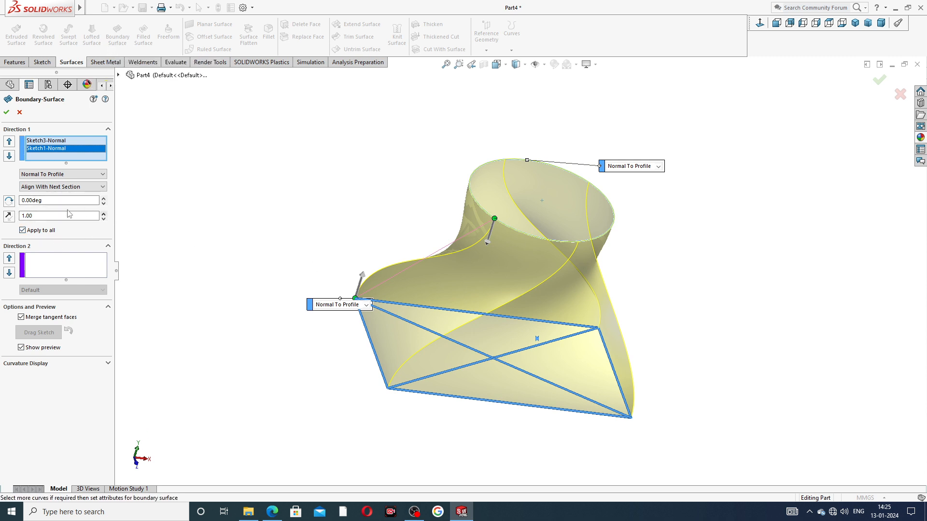
{"action": "middle_click_drag", "start_coordinate": [494, 276], "coordinate": [461, 207]}
{"action": "left_click_drag", "start_coordinate": [459, 203], "coordinate": [456, 195]}
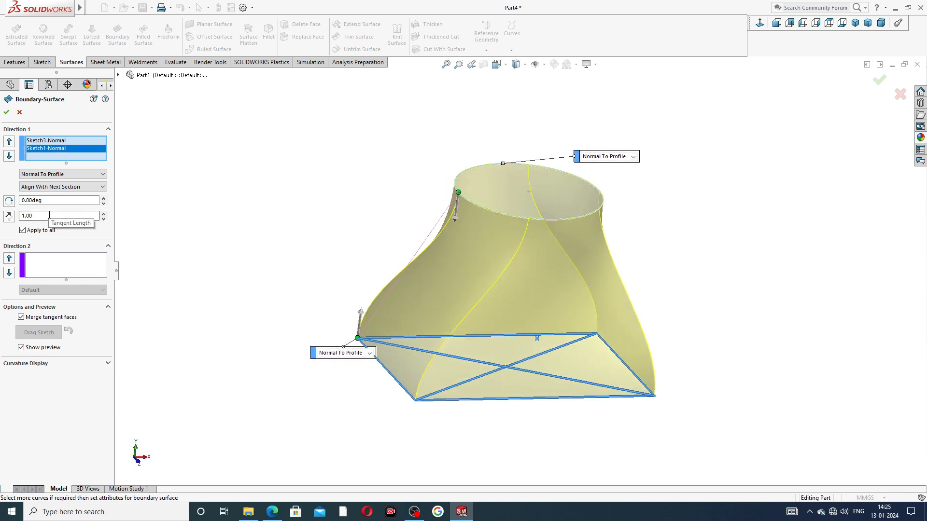
{"action": "left_click", "coordinate": [20, 112]}
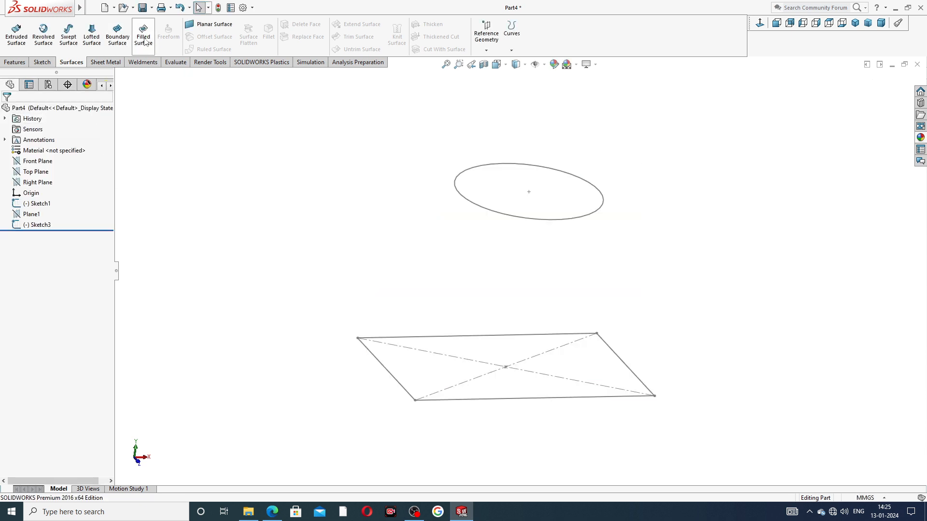
Start a new sketch on the Front Plane and view it face-on from the front.
{"action": "left_click", "coordinate": [761, 22]}
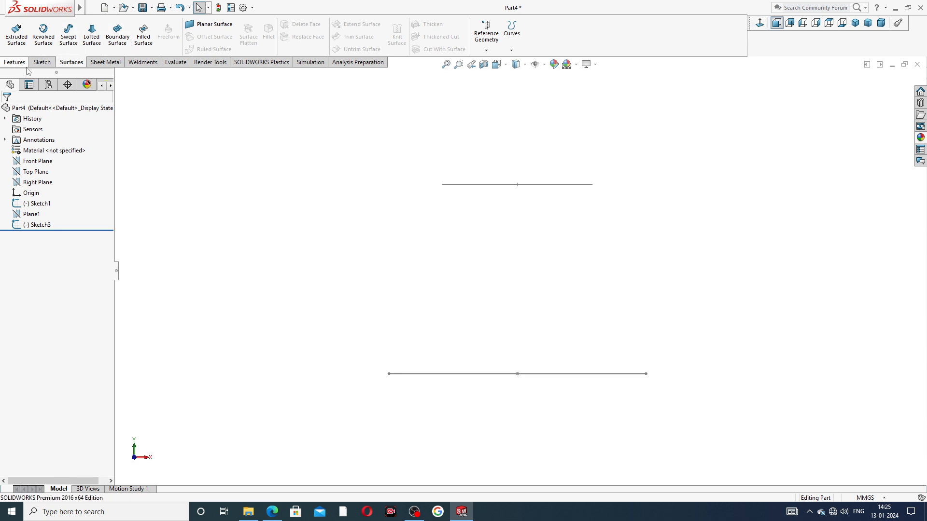
{"action": "left_click", "coordinate": [42, 62]}
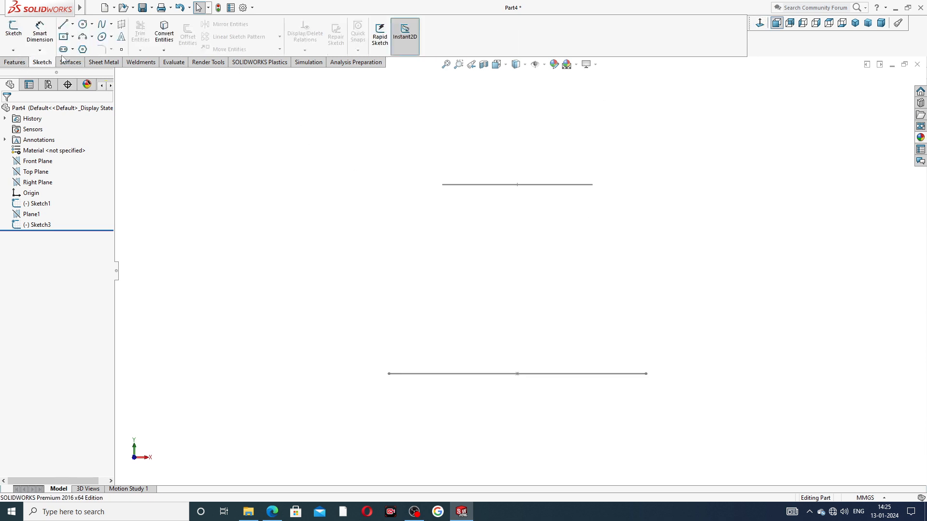
{"action": "left_click", "coordinate": [103, 27]}
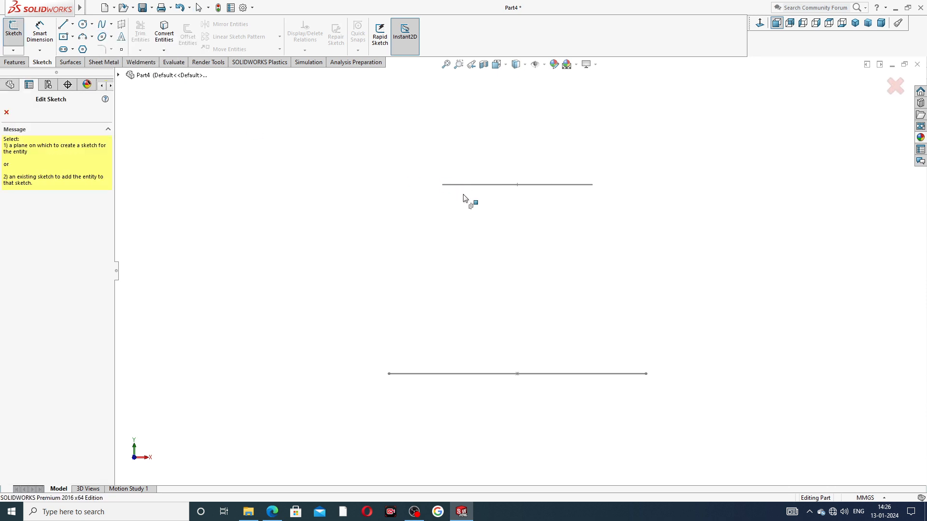
{"action": "left_click", "coordinate": [6, 114]}
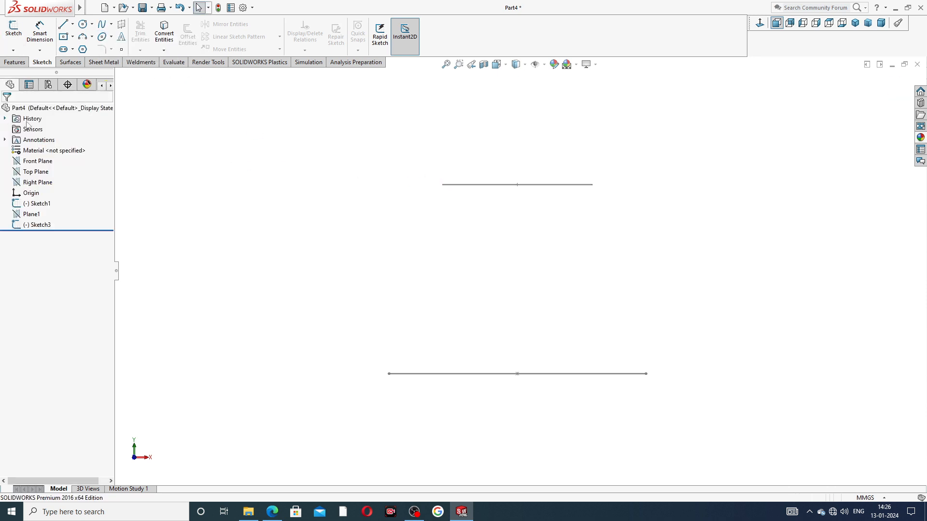
{"action": "left_click", "coordinate": [38, 163]}
{"action": "left_click", "coordinate": [44, 149]}
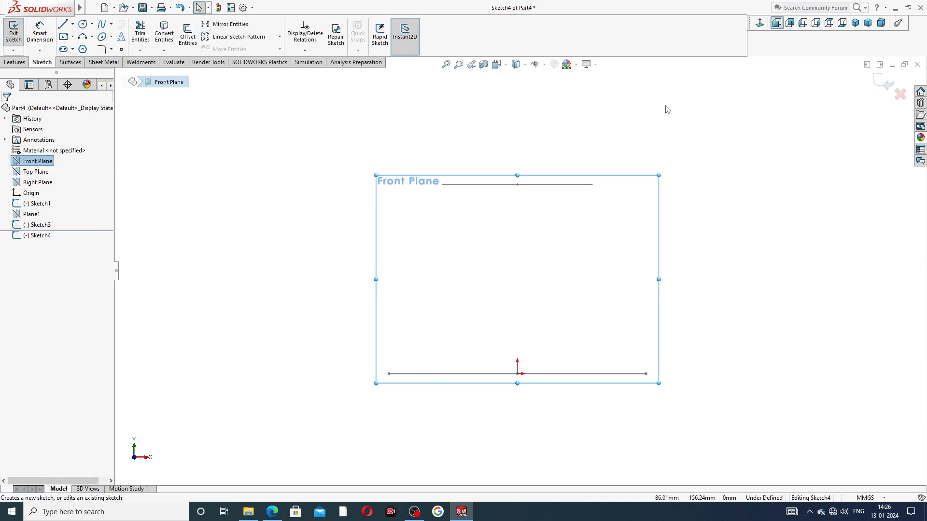
{"action": "left_click", "coordinate": [760, 23]}
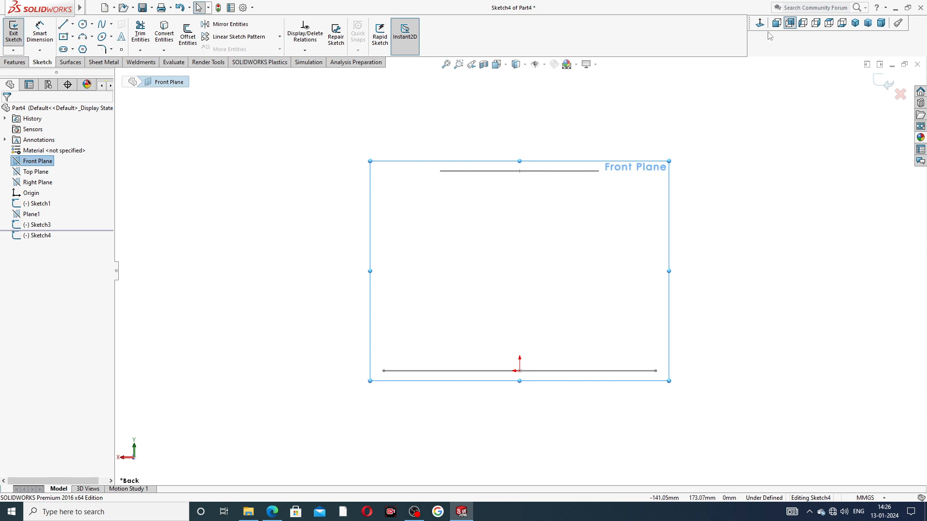
{"action": "left_click", "coordinate": [760, 24]}
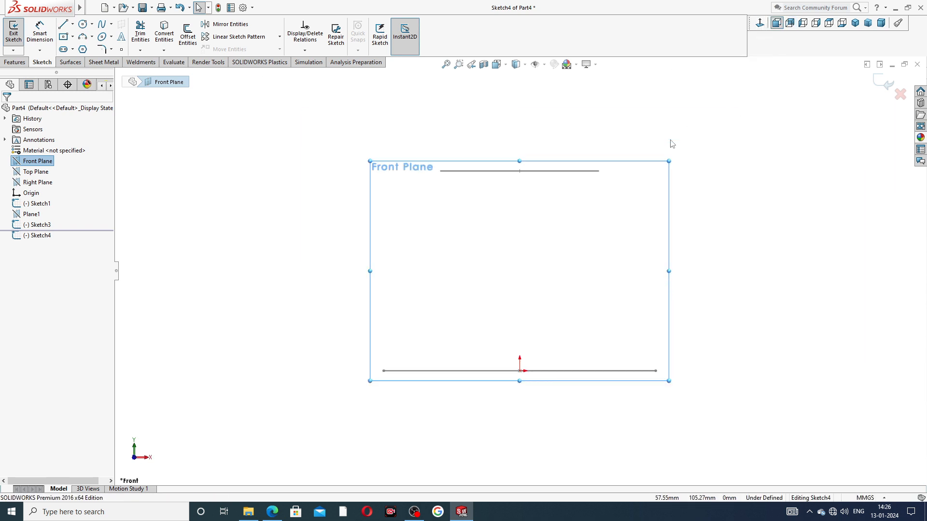
Sketch a three-point spline about 117 mm long, bowing outward from the circle's left end down to the rectangle's left edge.
{"action": "left_click", "coordinate": [101, 25]}
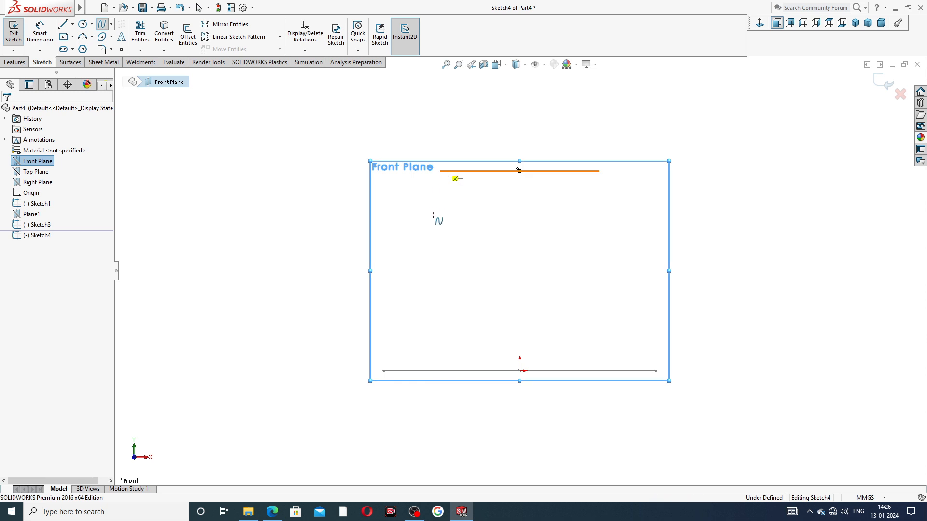
{"action": "left_click", "coordinate": [440, 171]}
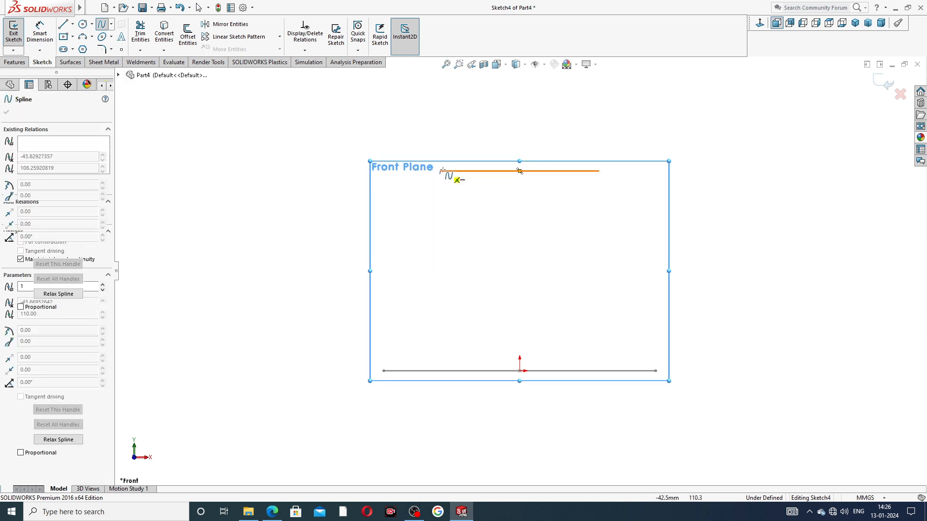
{"action": "left_click", "coordinate": [398, 254]}
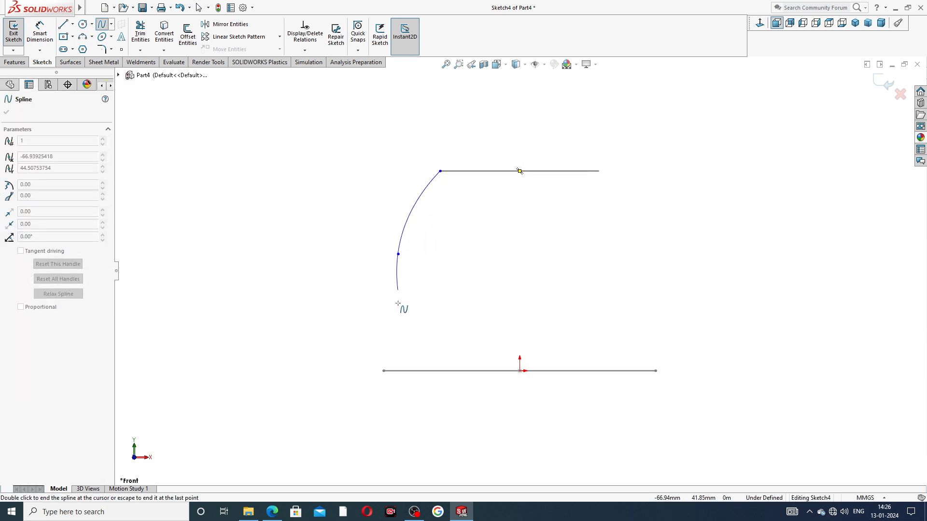
{"action": "left_click", "coordinate": [384, 371]}
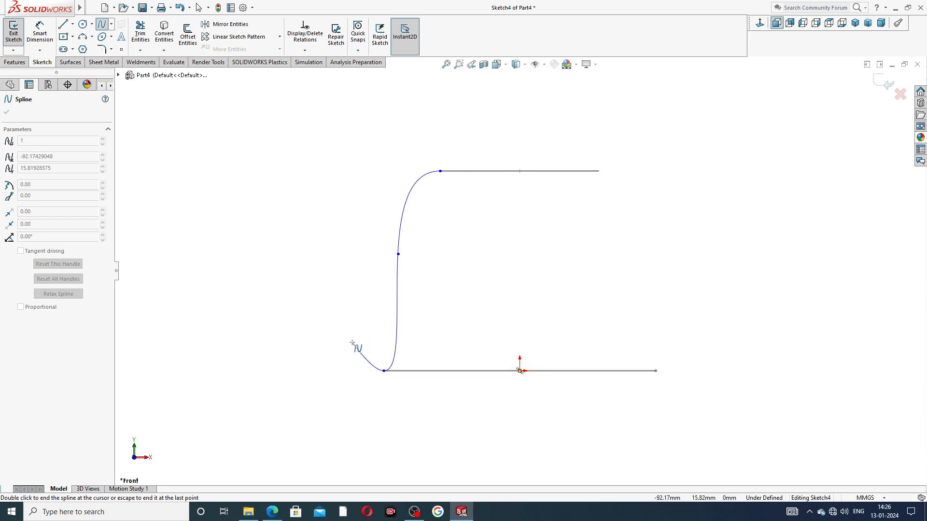
{"action": "right_click", "coordinate": [356, 341]}
{"action": "left_click", "coordinate": [379, 348]}
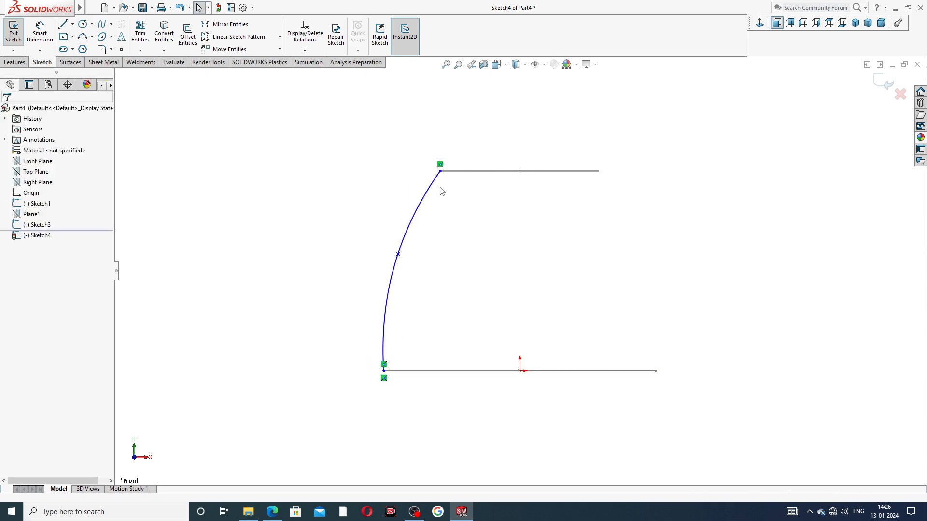
Add a Pierce relation between the spline's upper endpoint and the circle.
{"action": "scroll", "coordinate": [452, 179], "scroll_direction": "down", "scroll_amount": 2}
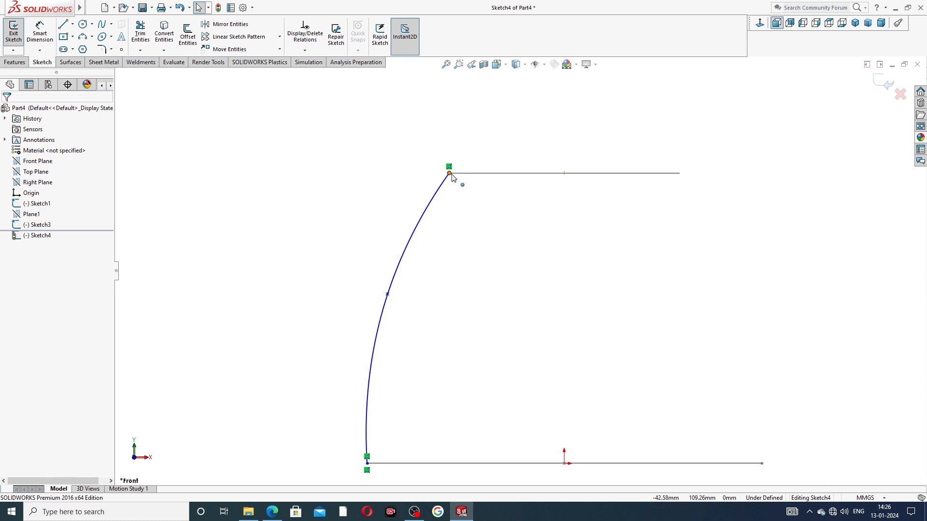
{"action": "left_click", "coordinate": [449, 174]}
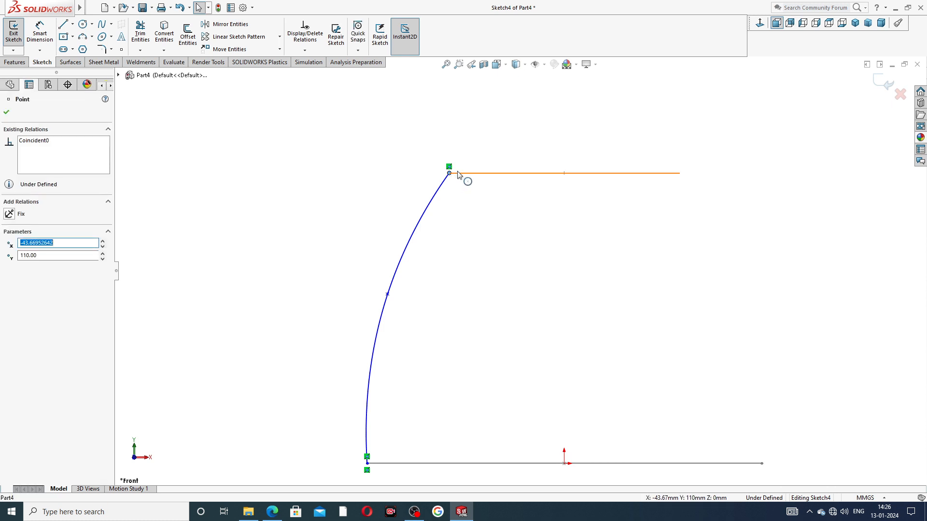
{"action": "left_click", "coordinate": [466, 176], "text": "ctrl"}
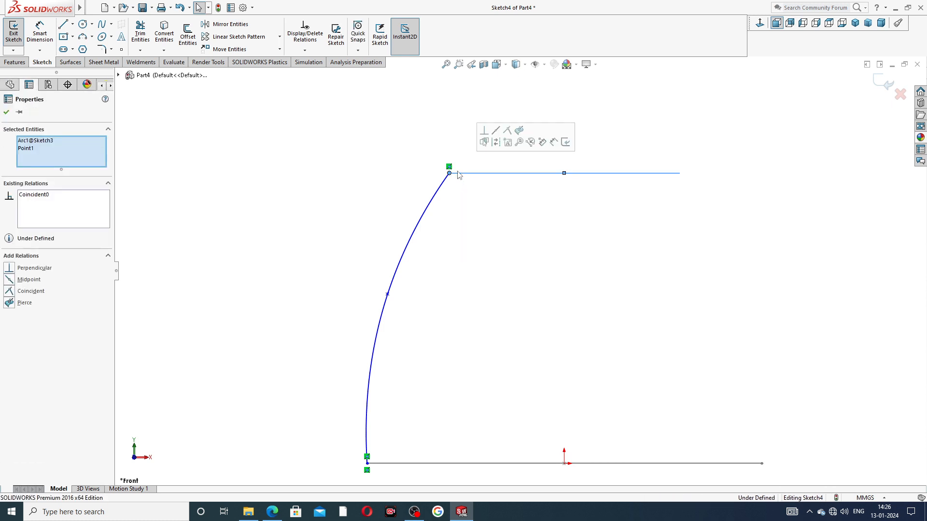
{"action": "left_click", "coordinate": [520, 131]}
Try to add a Pierce relation between the spline's lower endpoint and the rectangle's edge line.
{"action": "scroll", "coordinate": [493, 275], "scroll_direction": "up", "scroll_amount": 3}
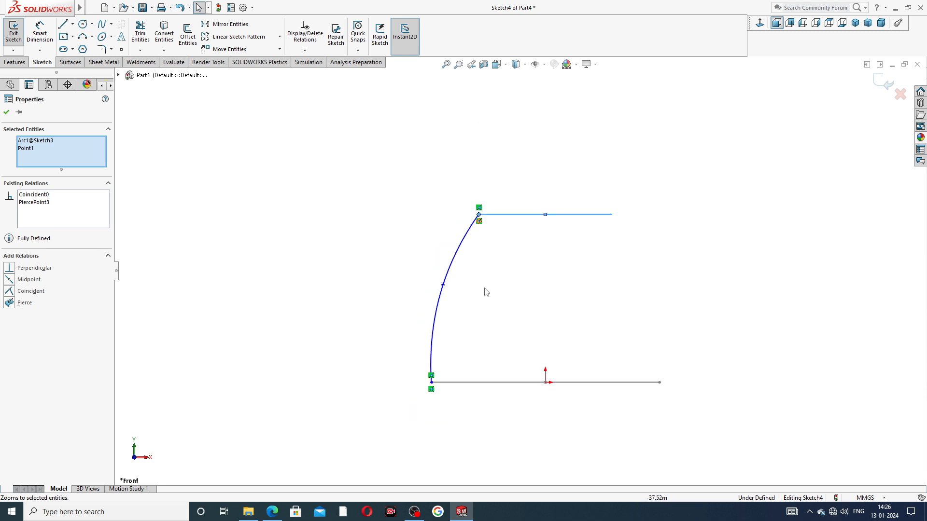
{"action": "left_click", "coordinate": [431, 383]}
{"action": "left_click", "coordinate": [444, 383], "text": "ctrl"}
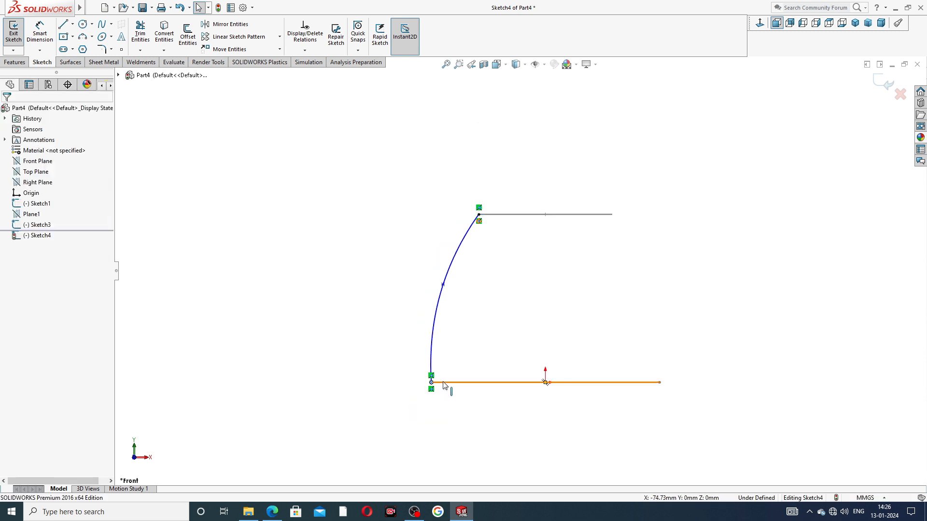
{"action": "left_click", "coordinate": [504, 341]}
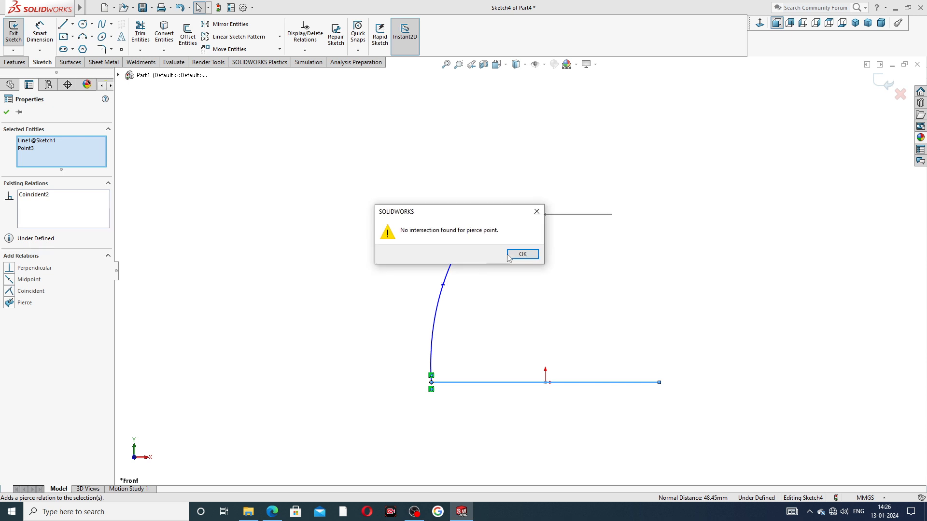
{"action": "left_click", "coordinate": [521, 254]}
{"action": "scroll", "coordinate": [443, 392], "scroll_direction": "down", "scroll_amount": 5}
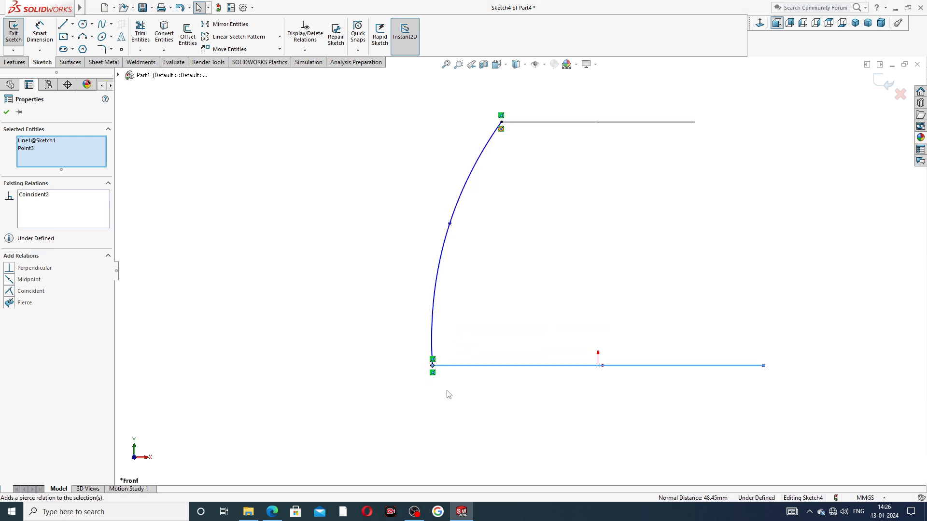
{"action": "key", "text": "Escape"}
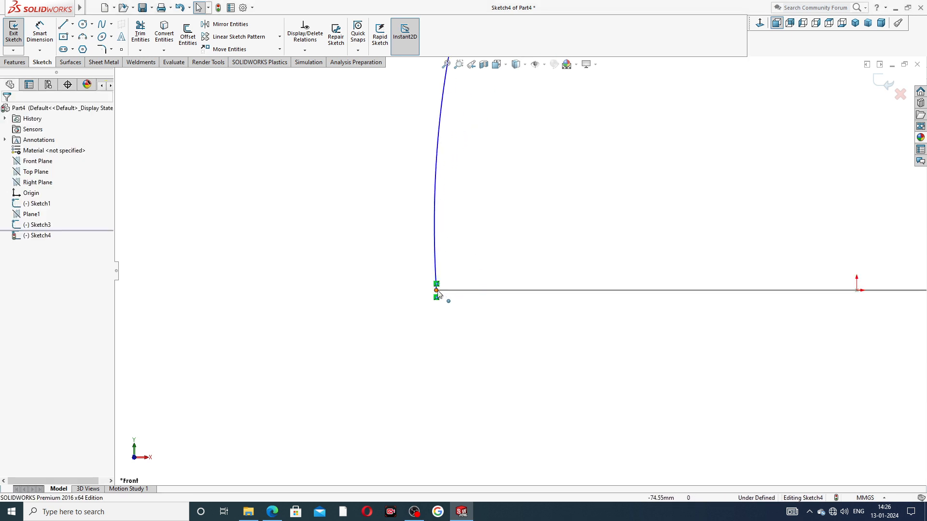
{"action": "left_click", "coordinate": [437, 291]}
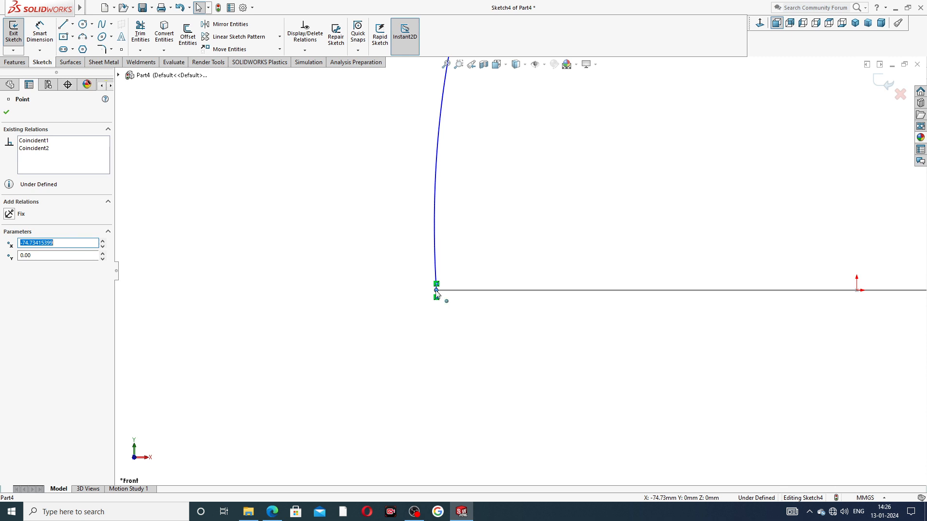
{"action": "left_click", "coordinate": [445, 291], "text": "ctrl"}
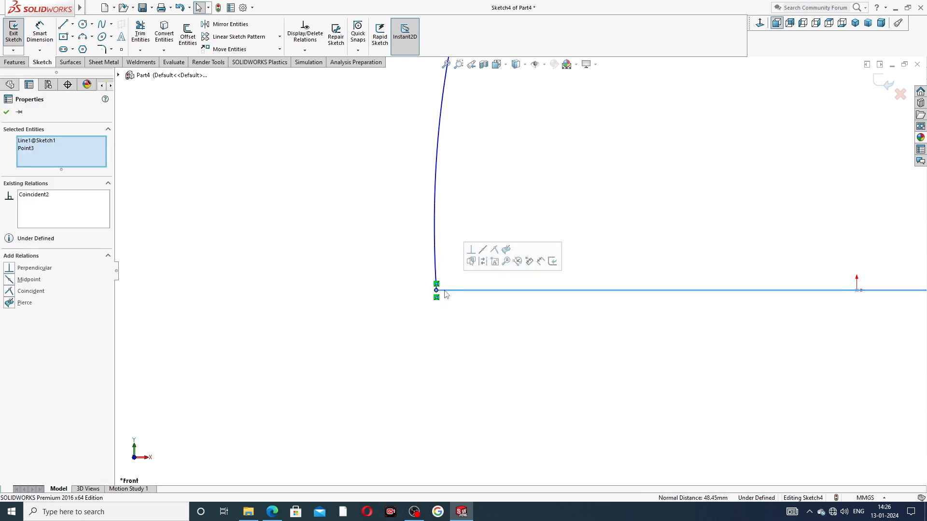
{"action": "left_click", "coordinate": [505, 249]}
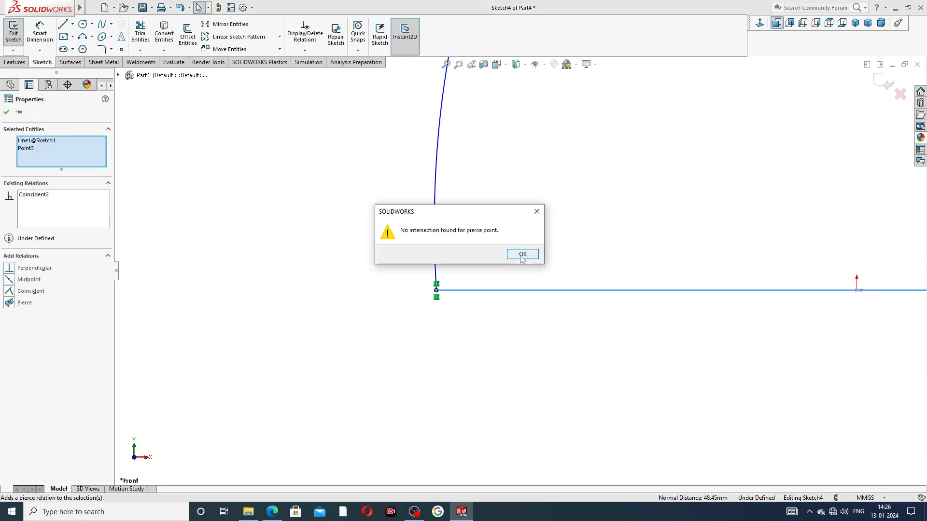
{"action": "left_click", "coordinate": [511, 255]}
{"action": "key", "text": "Escape"}
{"action": "scroll", "coordinate": [429, 288], "scroll_direction": "down", "scroll_amount": 6}
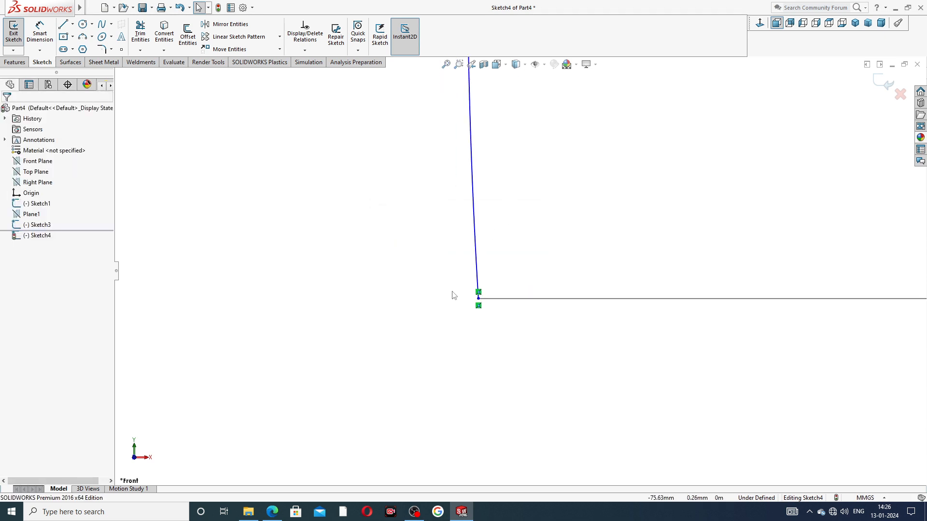
{"action": "left_click", "coordinate": [477, 282]}
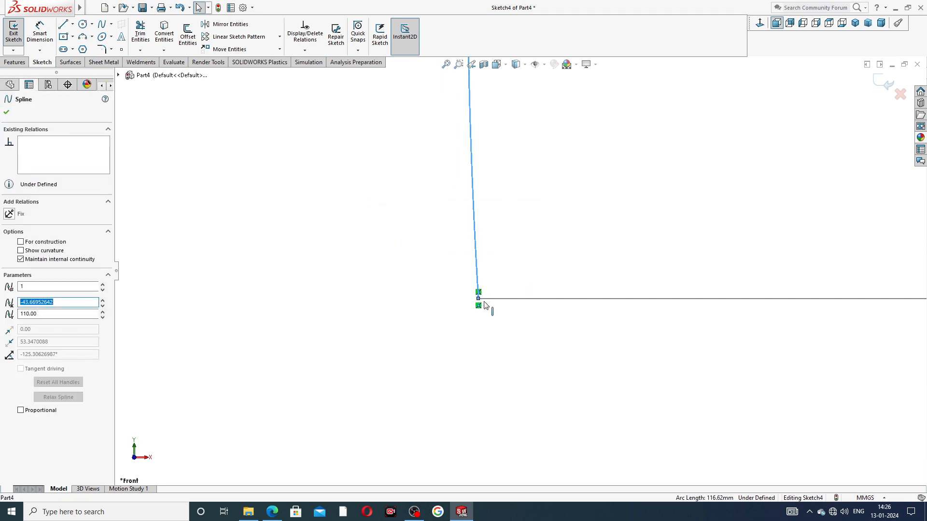
{"action": "left_click", "coordinate": [483, 300], "text": "ctrl"}
{"action": "key", "text": "Escape"}
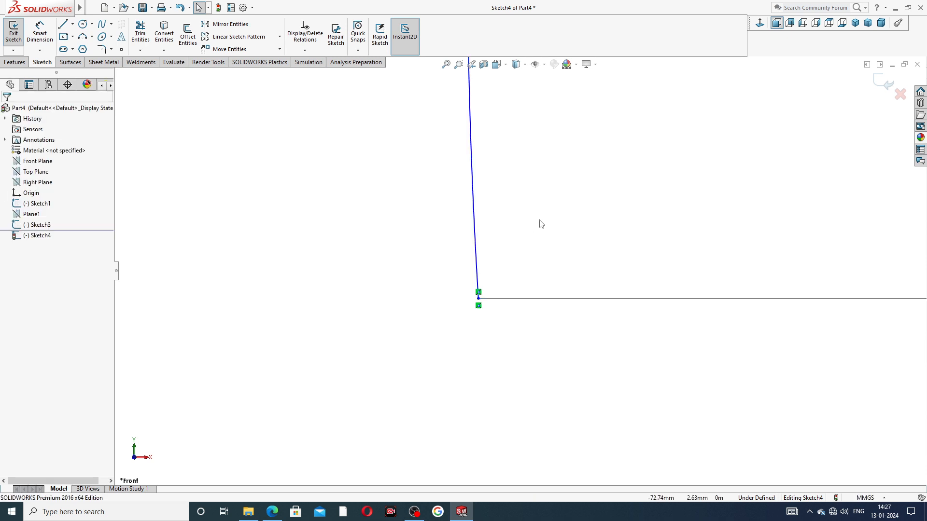
{"action": "scroll", "coordinate": [579, 198], "scroll_direction": "up", "scroll_amount": 3}
{"action": "scroll", "coordinate": [600, 185], "scroll_direction": "up", "scroll_amount": 1}
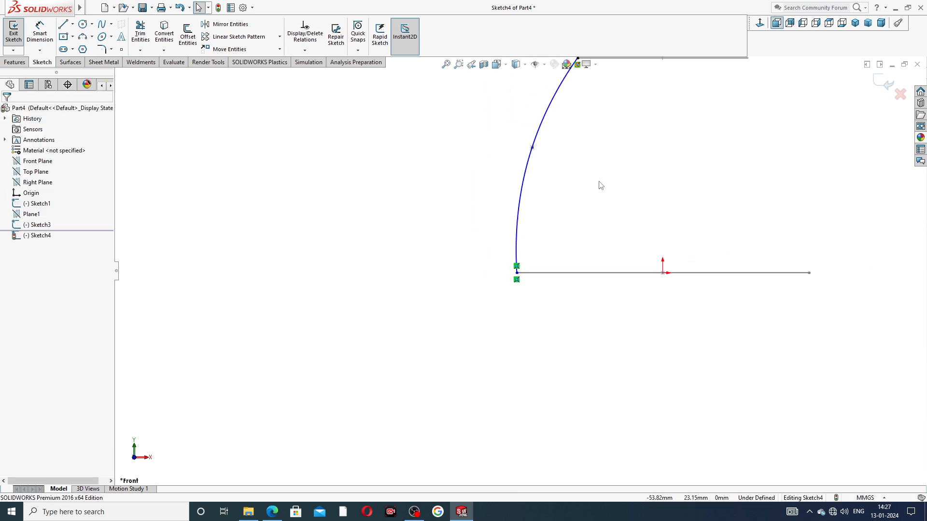
{"action": "key", "text": "z"}
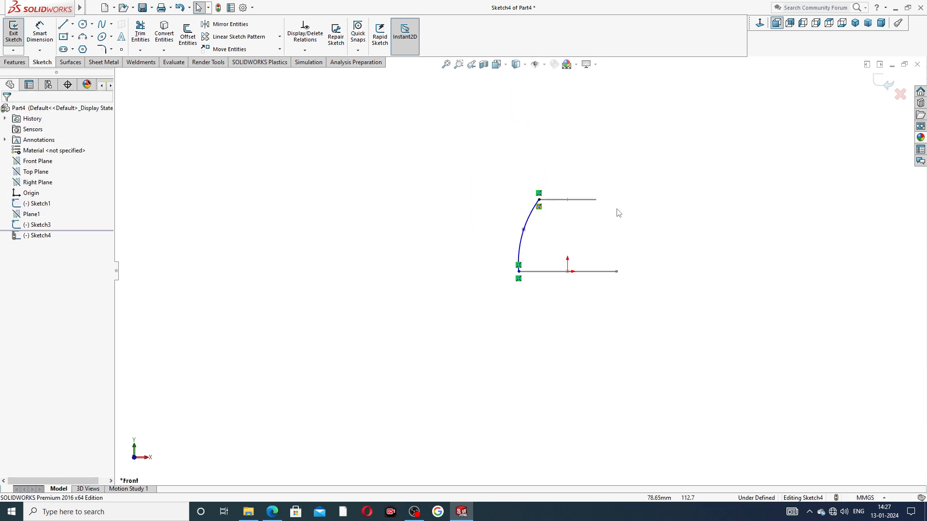
Exit the spline sketch on the Front Plane.
{"action": "scroll", "coordinate": [618, 213], "scroll_direction": "down", "scroll_amount": 4}
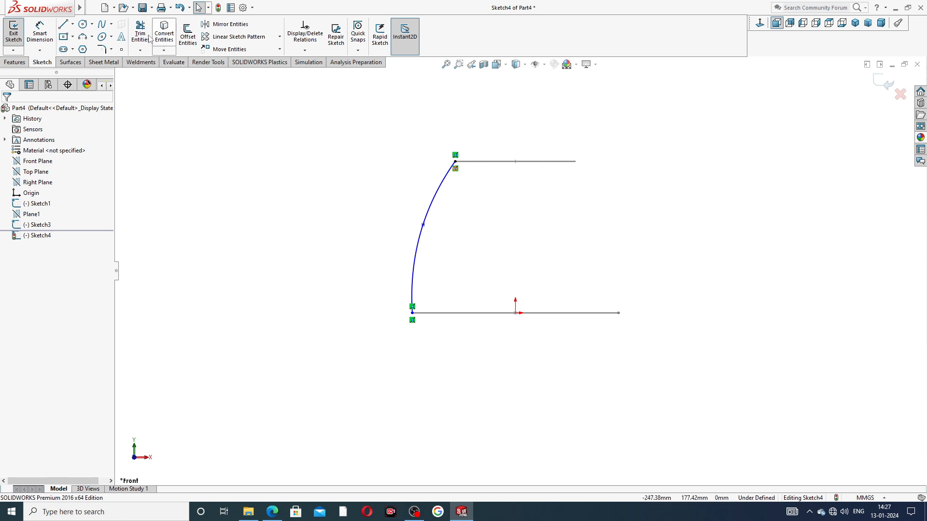
{"action": "left_click", "coordinate": [72, 62]}
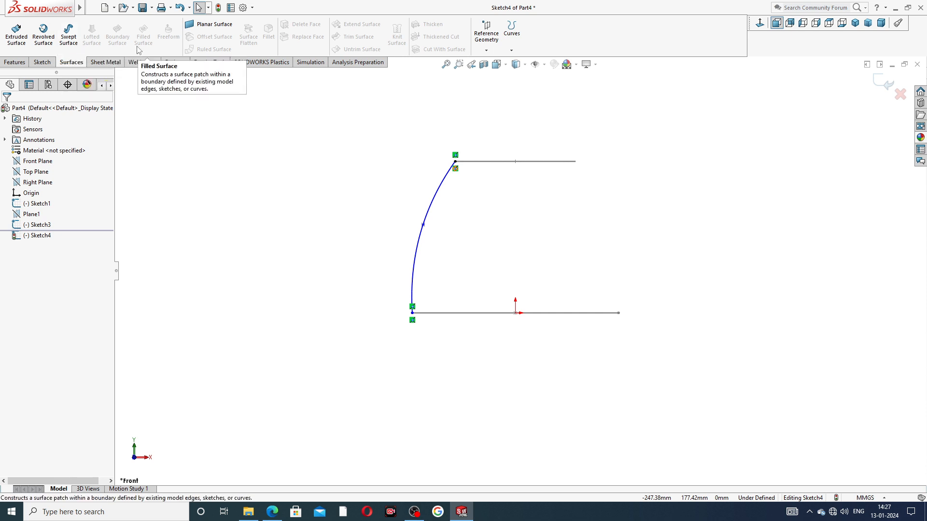
{"action": "left_click", "coordinate": [885, 83]}
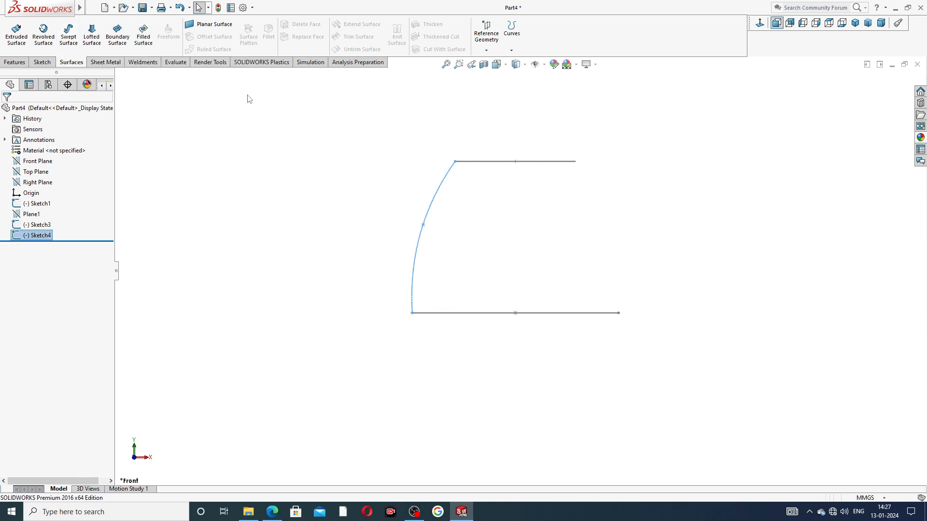
Try to build a boundary surface with the spline, circle and rectangle as Direction 1 curves, and clear the selections.
{"action": "left_click", "coordinate": [122, 39]}
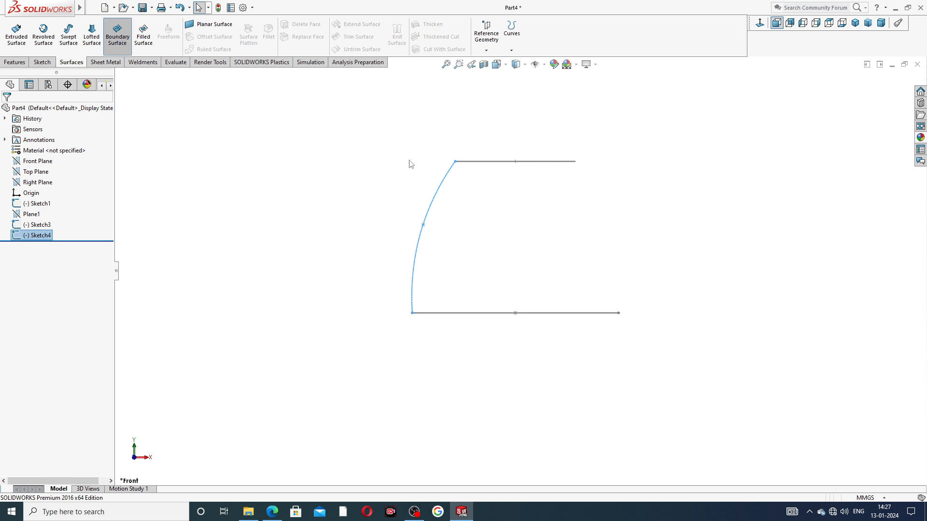
{"action": "middle_click_drag", "start_coordinate": [464, 139], "coordinate": [468, 217]}
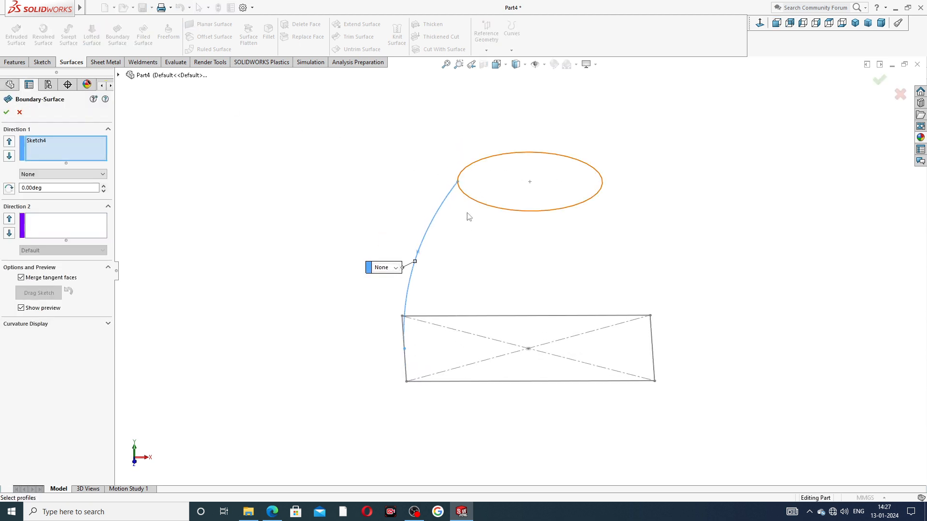
{"action": "left_click", "coordinate": [481, 208]}
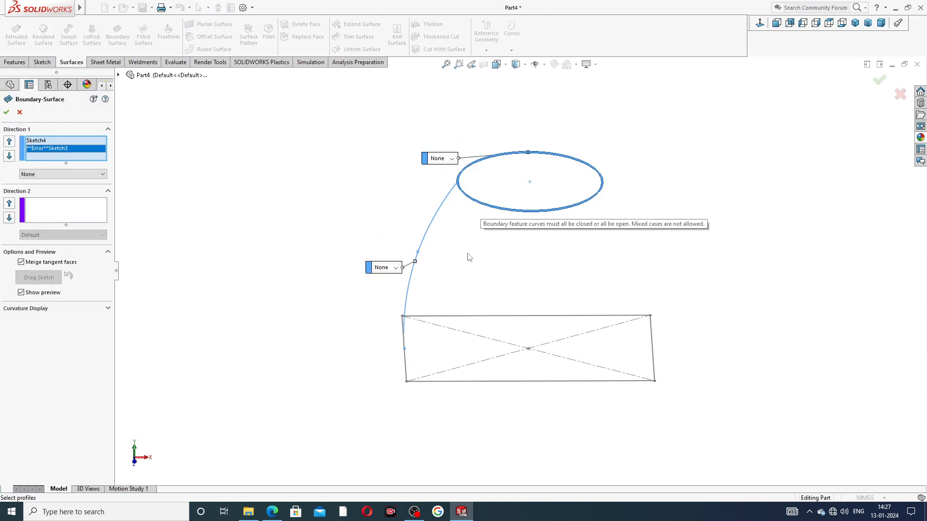
{"action": "left_click", "coordinate": [464, 316]}
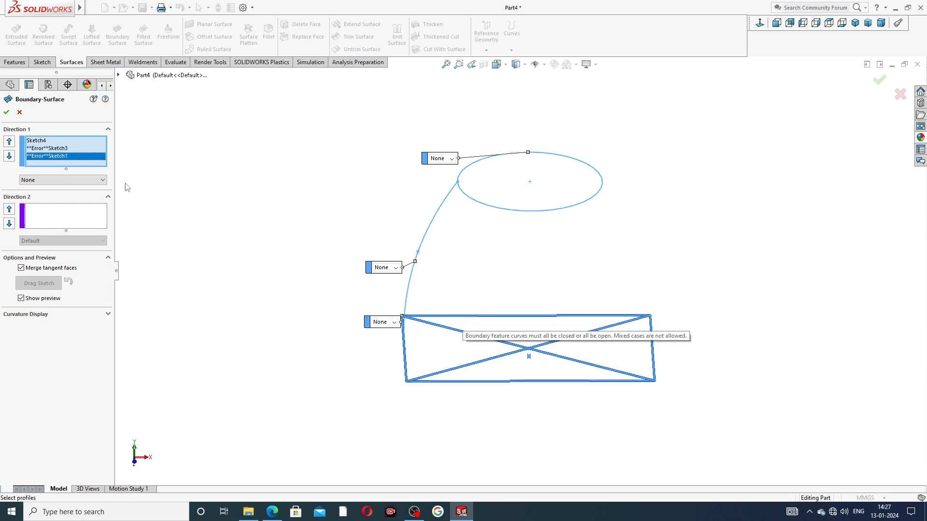
{"action": "right_click", "coordinate": [86, 149]}
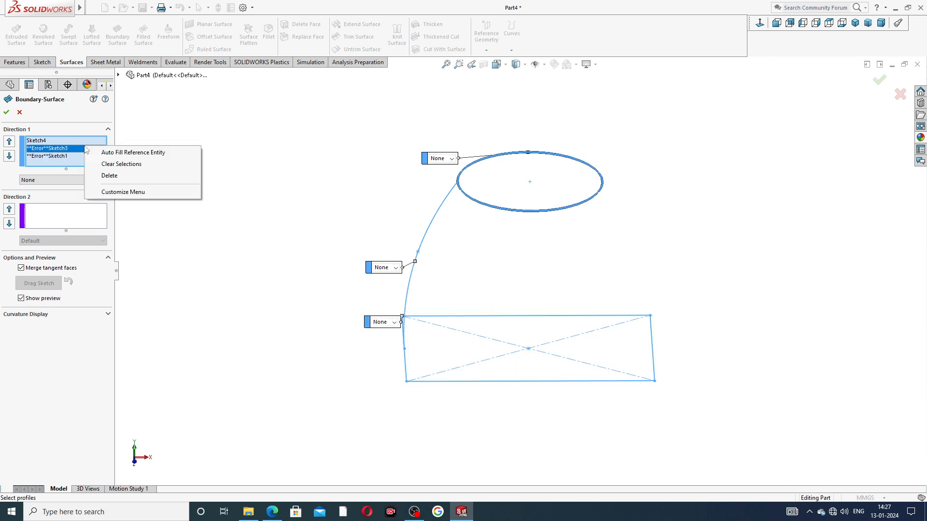
{"action": "left_click", "coordinate": [108, 175]}
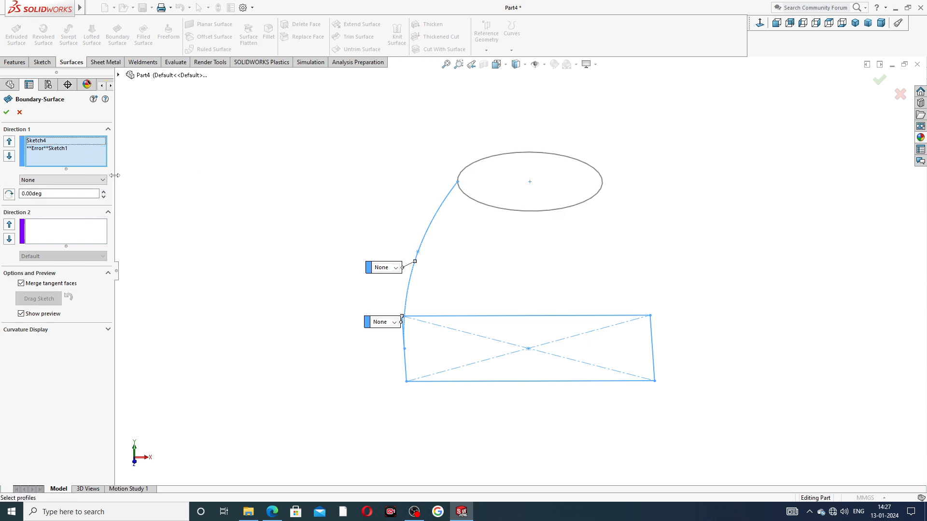
{"action": "right_click", "coordinate": [78, 149]}
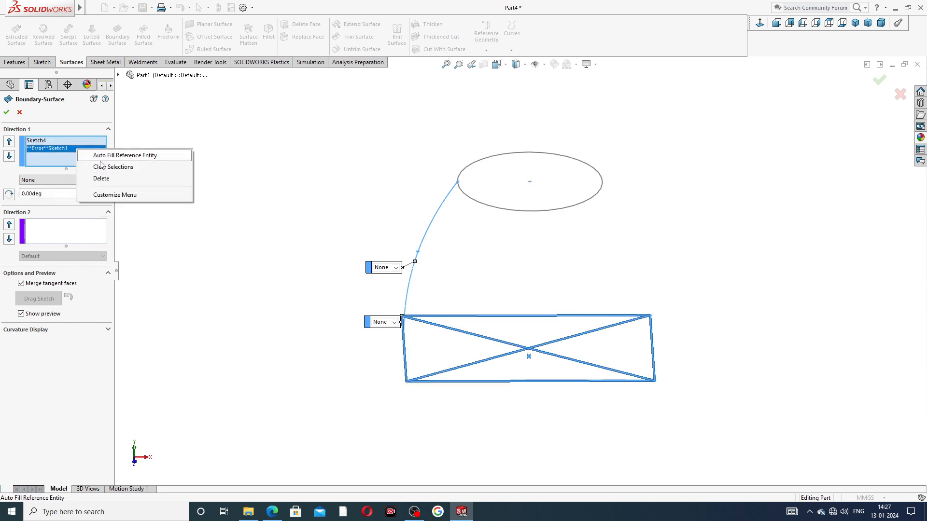
{"action": "left_click", "coordinate": [115, 167]}
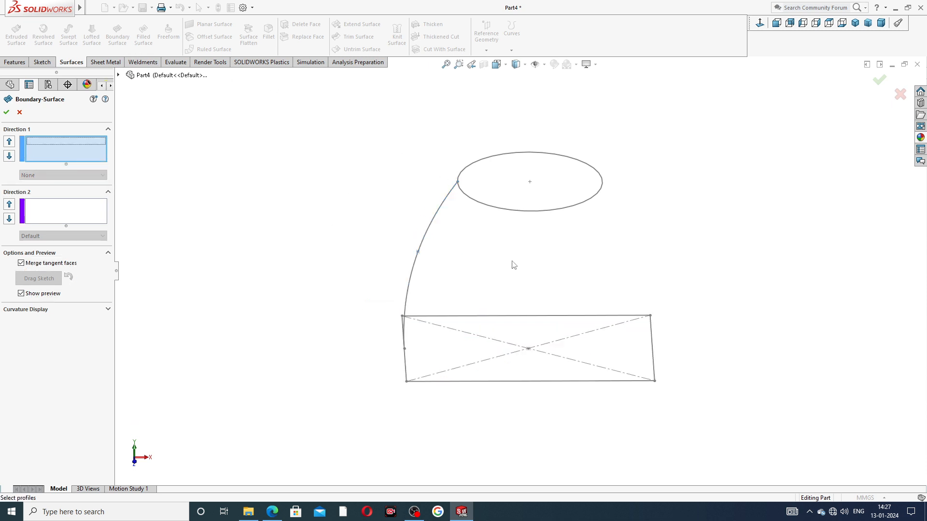
Try a boundary surface from the circle to the rectangle with the spline added as a third Direction 1 curve, and cancel it.
{"action": "left_click", "coordinate": [528, 212]}
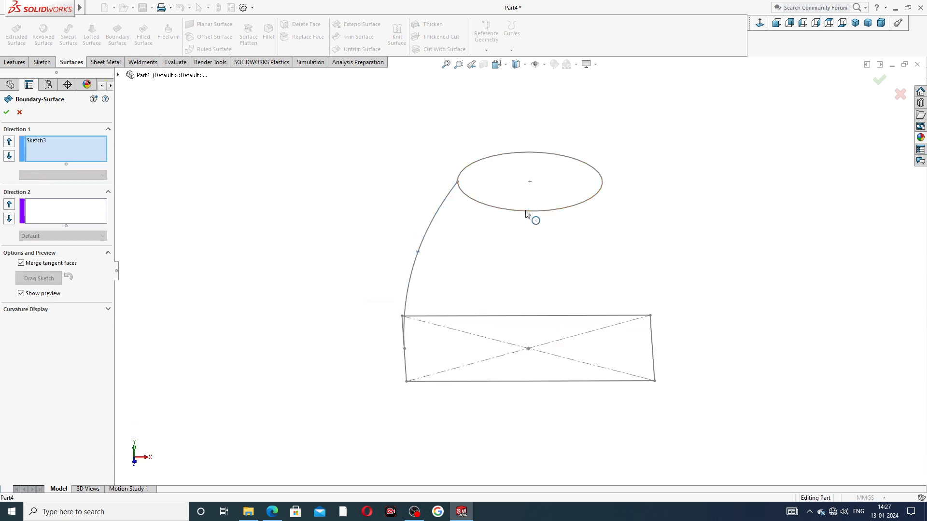
{"action": "left_click", "coordinate": [500, 316]}
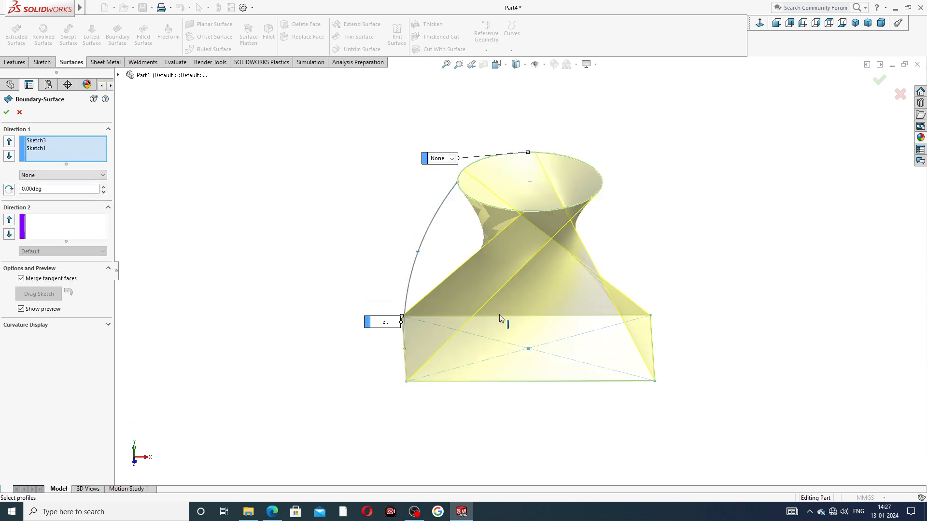
{"action": "left_click", "coordinate": [438, 217]}
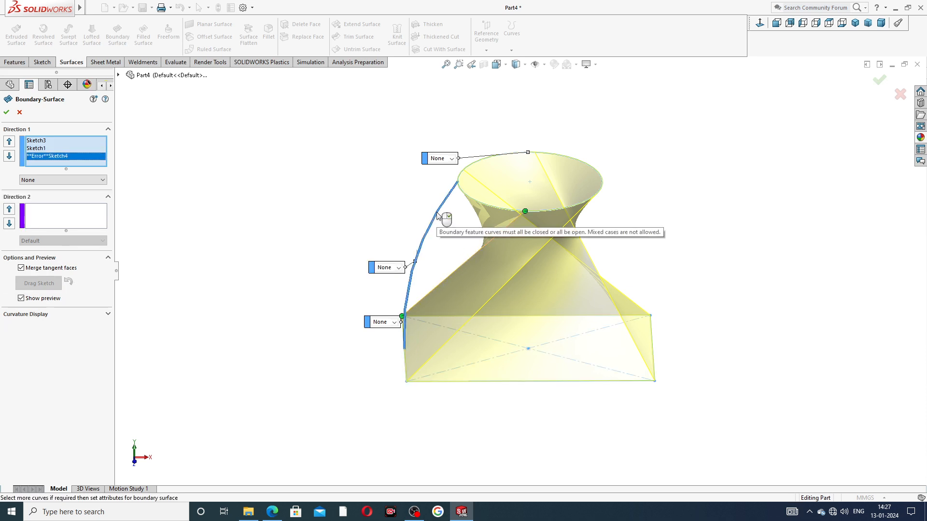
{"action": "right_click", "coordinate": [58, 157]}
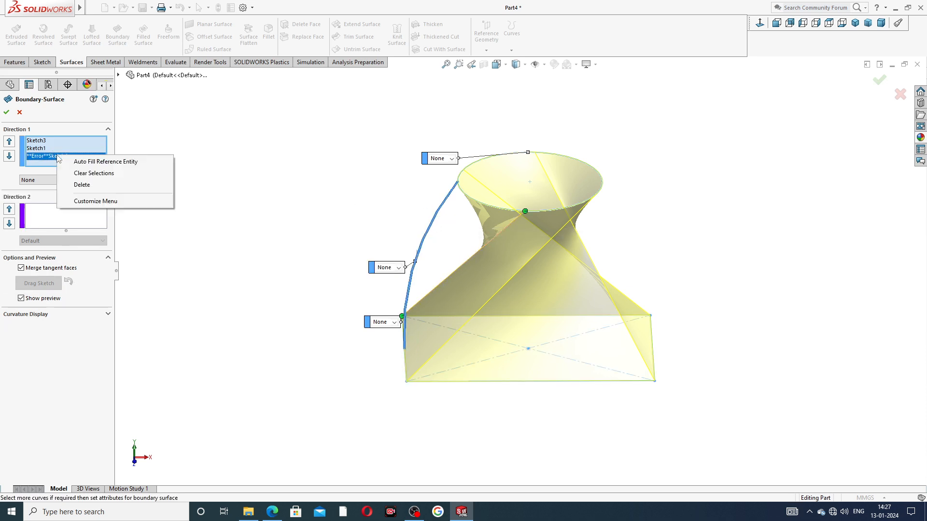
{"action": "left_click", "coordinate": [97, 186]}
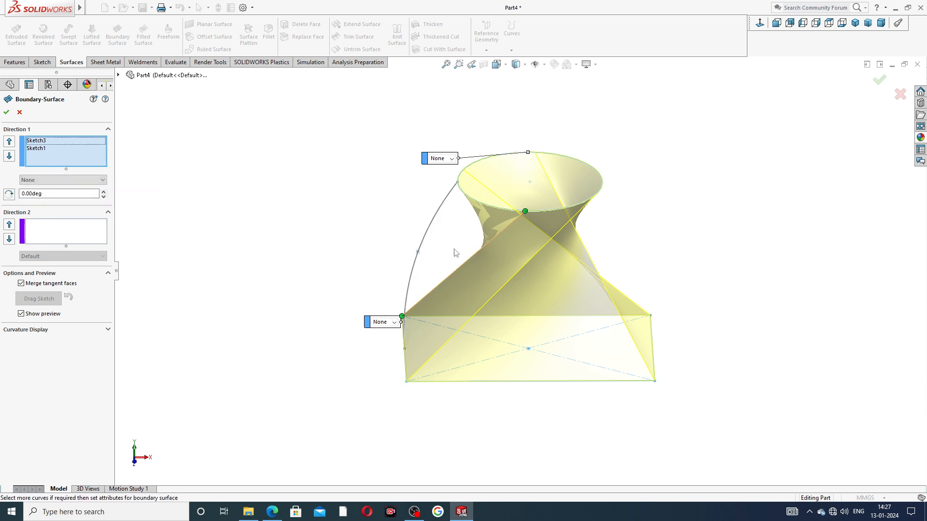
{"action": "middle_click_drag", "start_coordinate": [540, 275], "coordinate": [545, 295]}
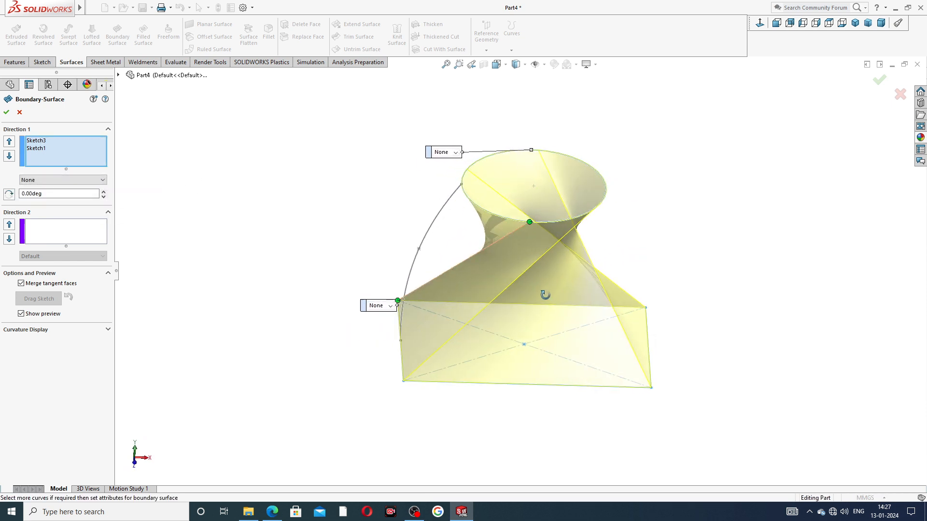
{"action": "left_click", "coordinate": [20, 112]}
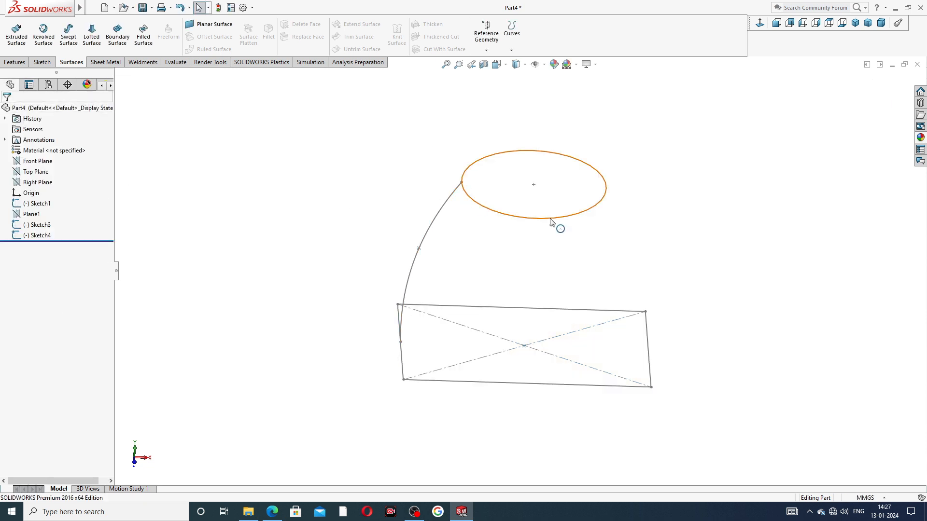
Hide the spline sketch and set up a boundary surface from circle to rectangle, moving its connector to the circle's left edge.
{"action": "left_click", "coordinate": [444, 210]}
{"action": "left_click", "coordinate": [484, 181]}
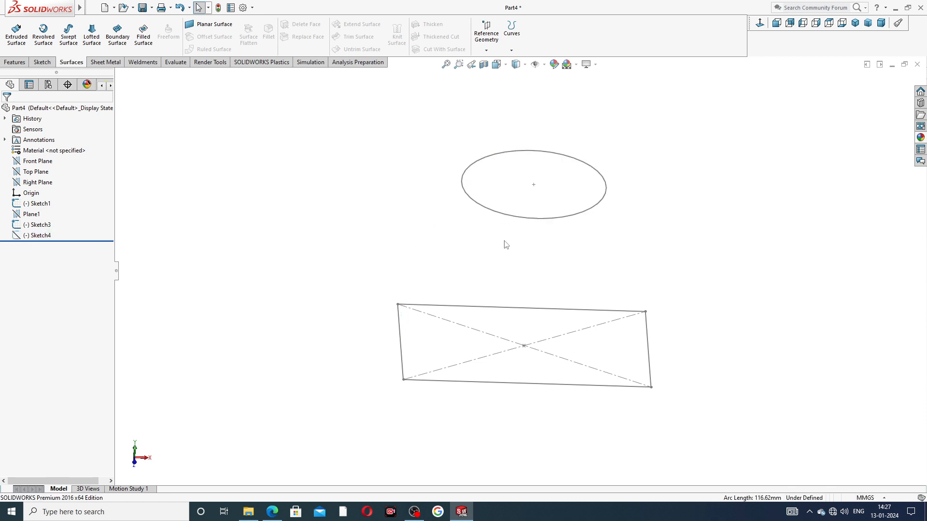
{"action": "left_click", "coordinate": [117, 36]}
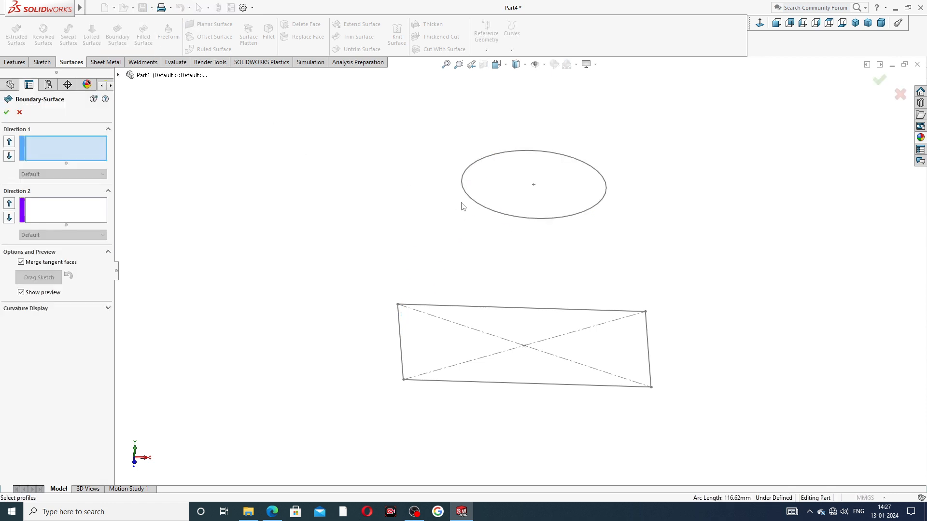
{"action": "left_click", "coordinate": [483, 211]}
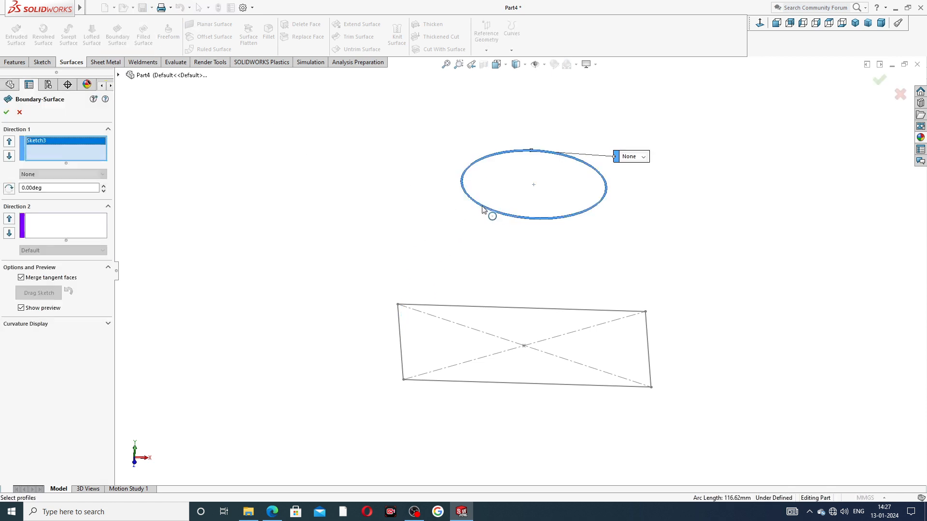
{"action": "left_click", "coordinate": [488, 311]}
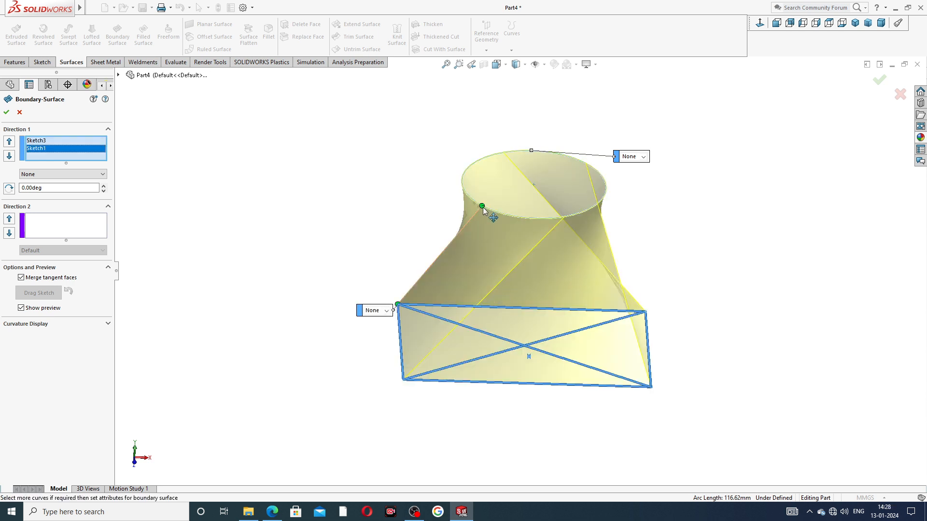
{"action": "left_click_drag", "start_coordinate": [481, 206], "coordinate": [456, 191]}
Set both the circle and rectangle profiles to Normal To Profile and create the boundary surface.
{"action": "left_click", "coordinate": [631, 159]}
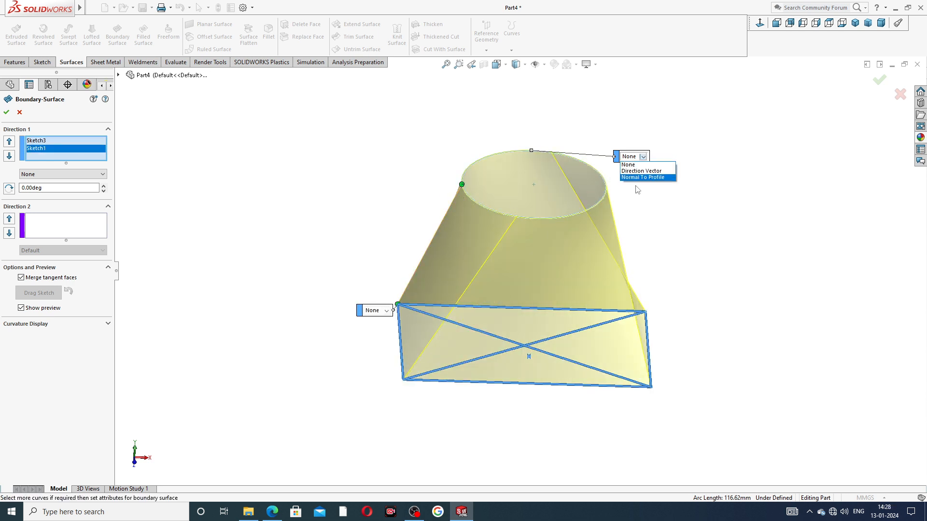
{"action": "left_click", "coordinate": [641, 177]}
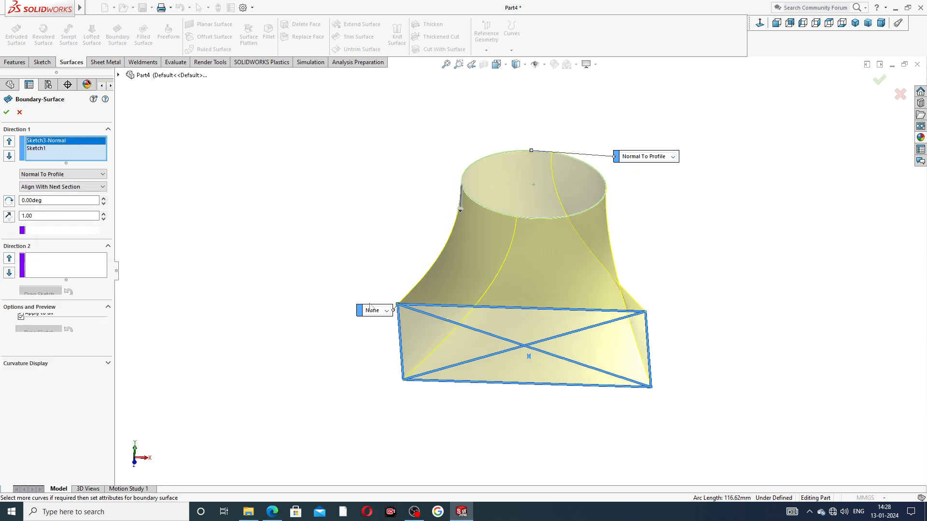
{"action": "left_click", "coordinate": [381, 311]}
{"action": "left_click", "coordinate": [392, 331]}
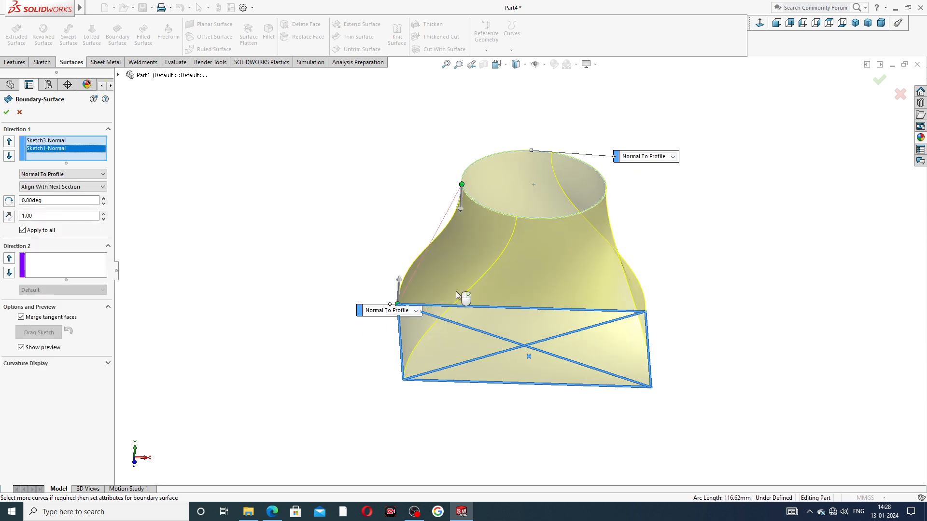
{"action": "middle_click_drag", "start_coordinate": [494, 244], "coordinate": [514, 234]}
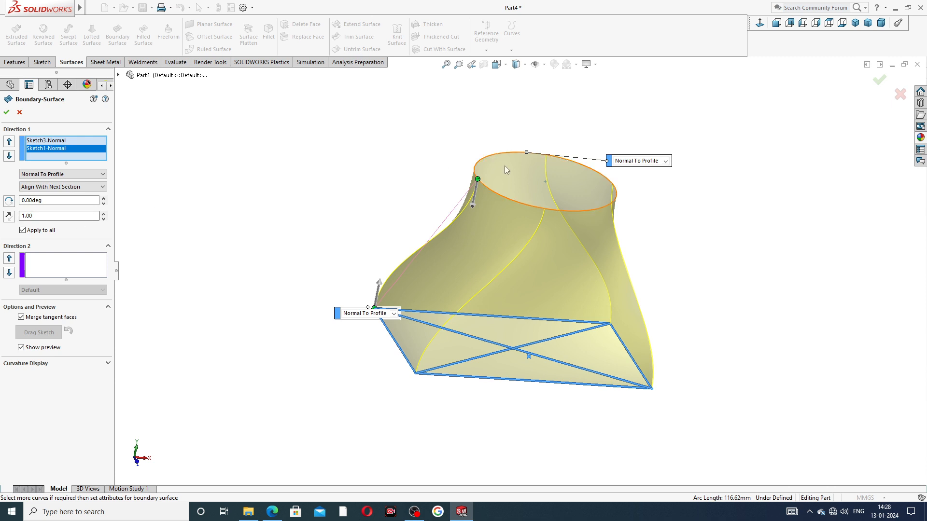
{"action": "left_click", "coordinate": [879, 81]}
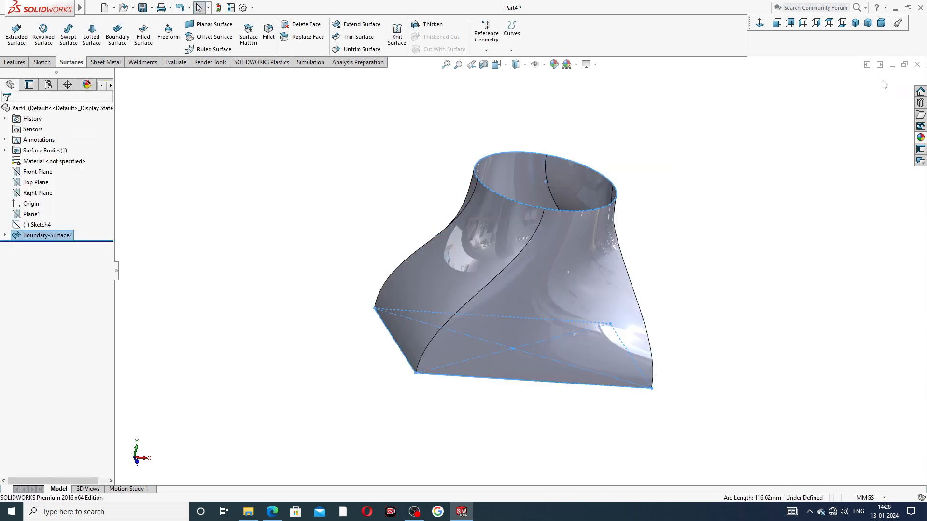
{"action": "left_click", "coordinate": [786, 172]}
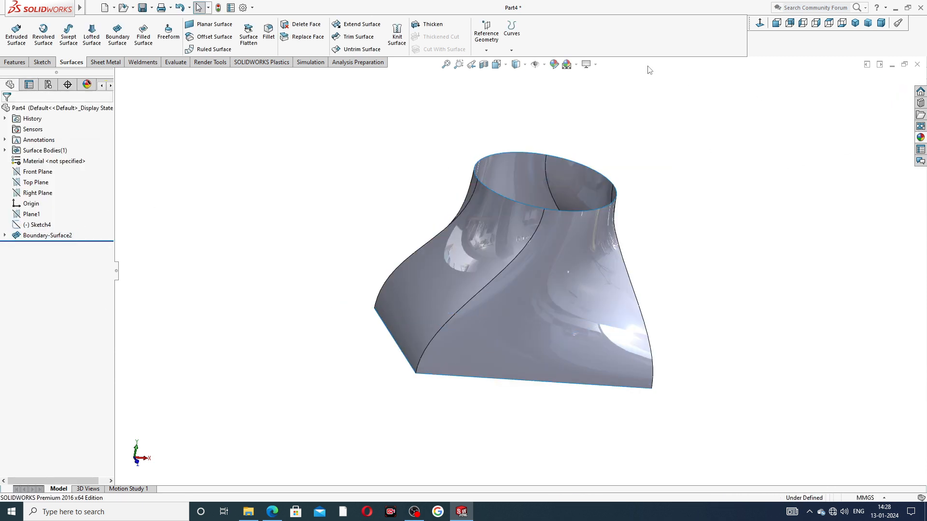
Apply the polished brass appearance to the part.
{"action": "left_click", "coordinate": [576, 64]}
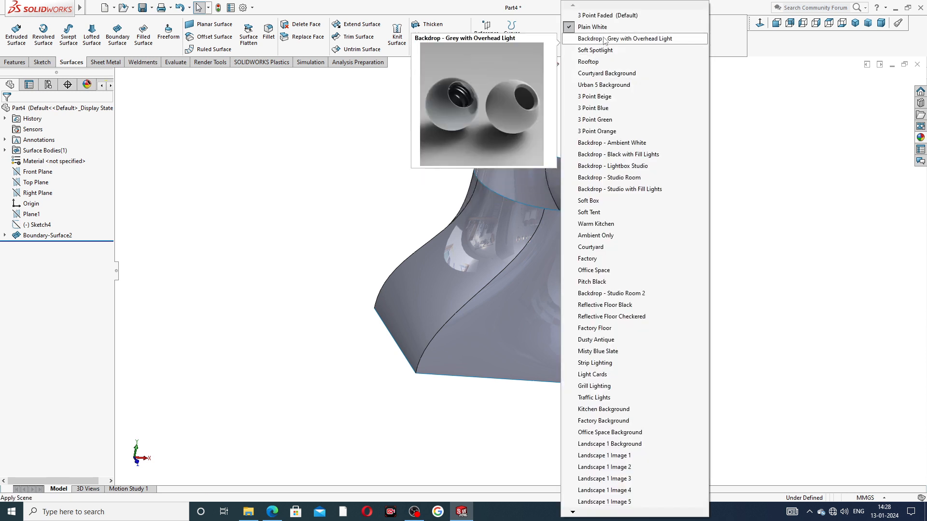
{"action": "left_click", "coordinate": [786, 139]}
{"action": "left_click", "coordinate": [921, 139]}
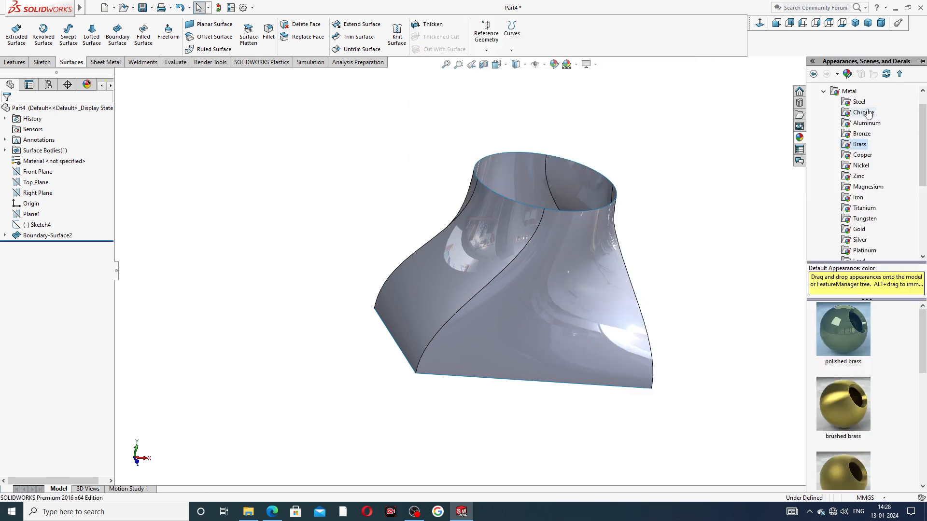
{"action": "double_click", "coordinate": [836, 335]}
{"action": "middle_click_drag", "start_coordinate": [746, 249], "coordinate": [703, 383]}
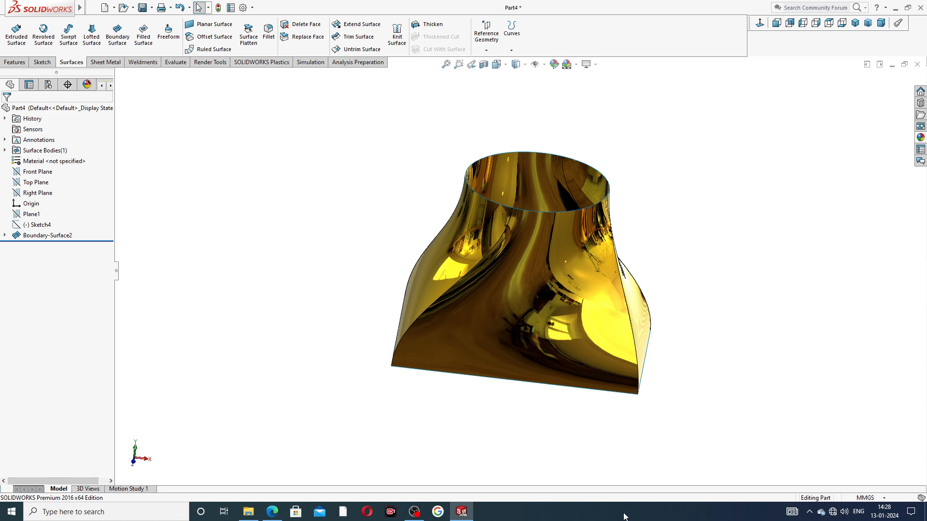